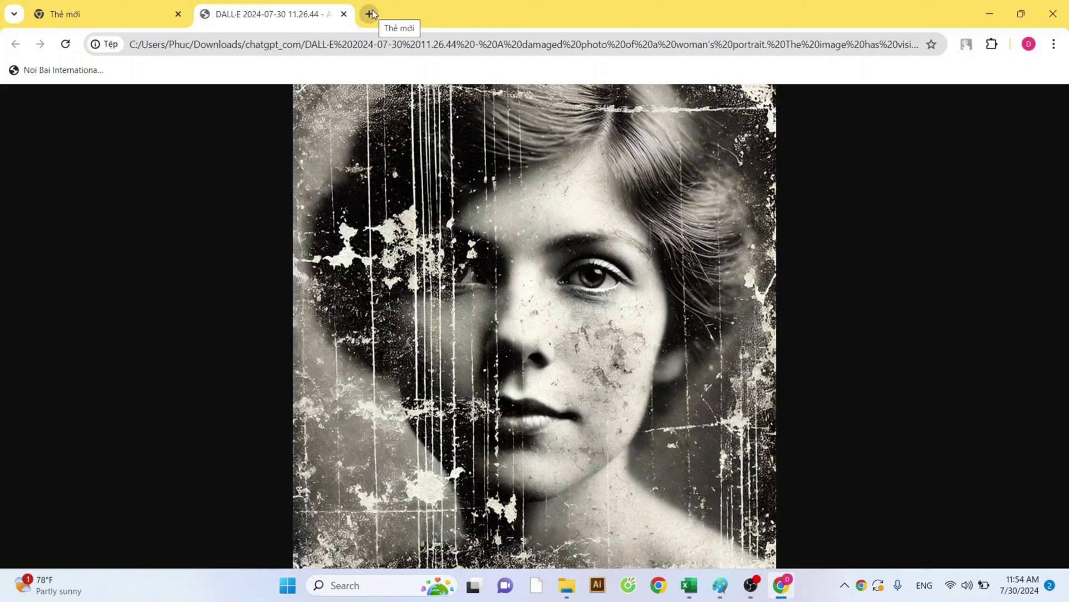
Search Google for 'leonard ai', open the Leonardo.ai website and launch its app.
click(372, 15)
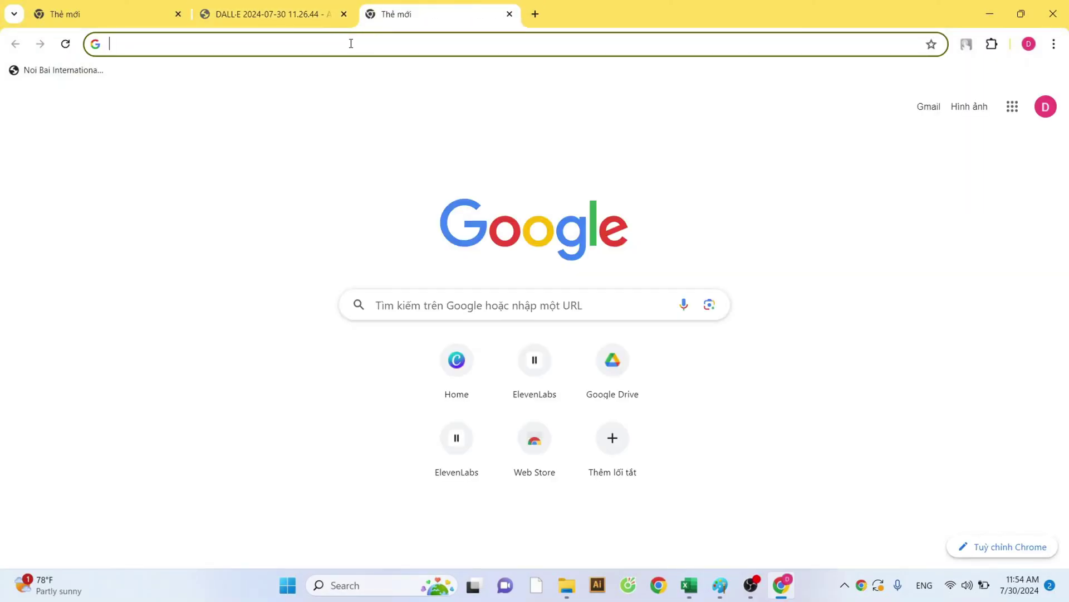
text(google)
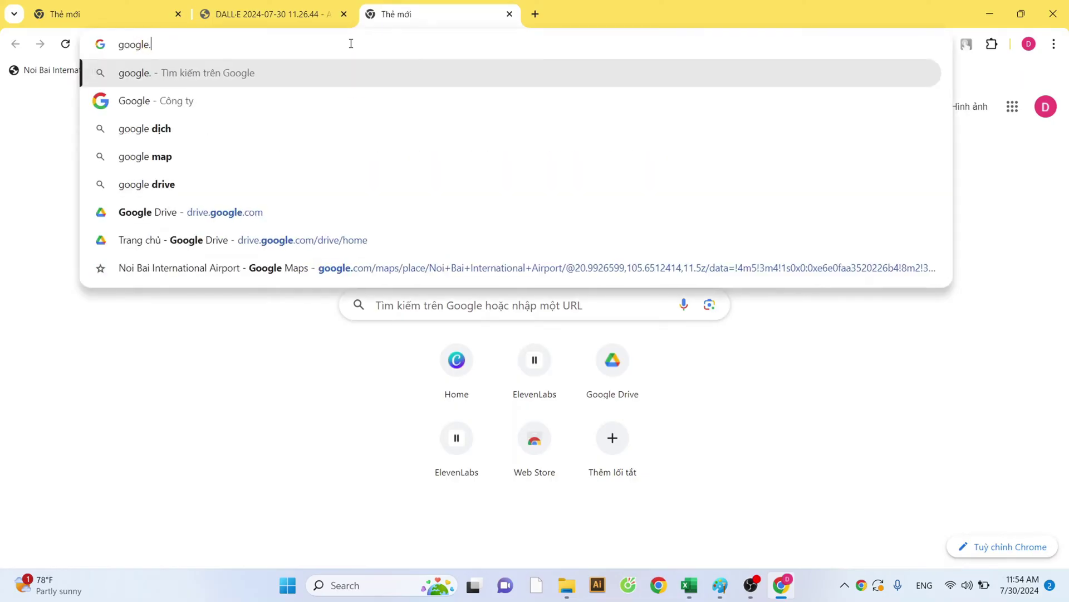
text(.com)
key(Return)
text(leo)
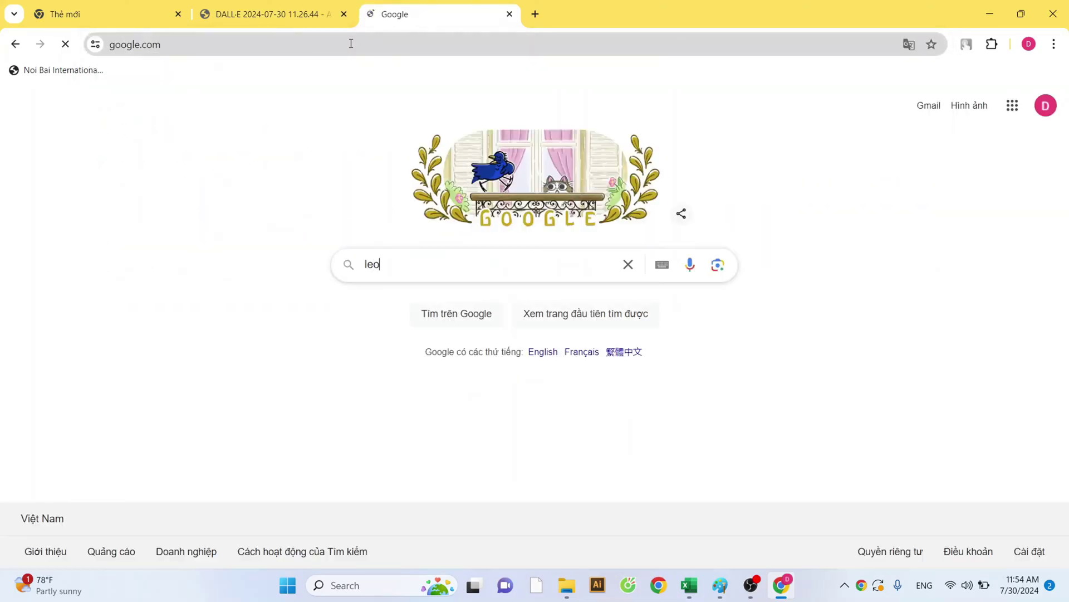
text(nard ai)
key(Return)
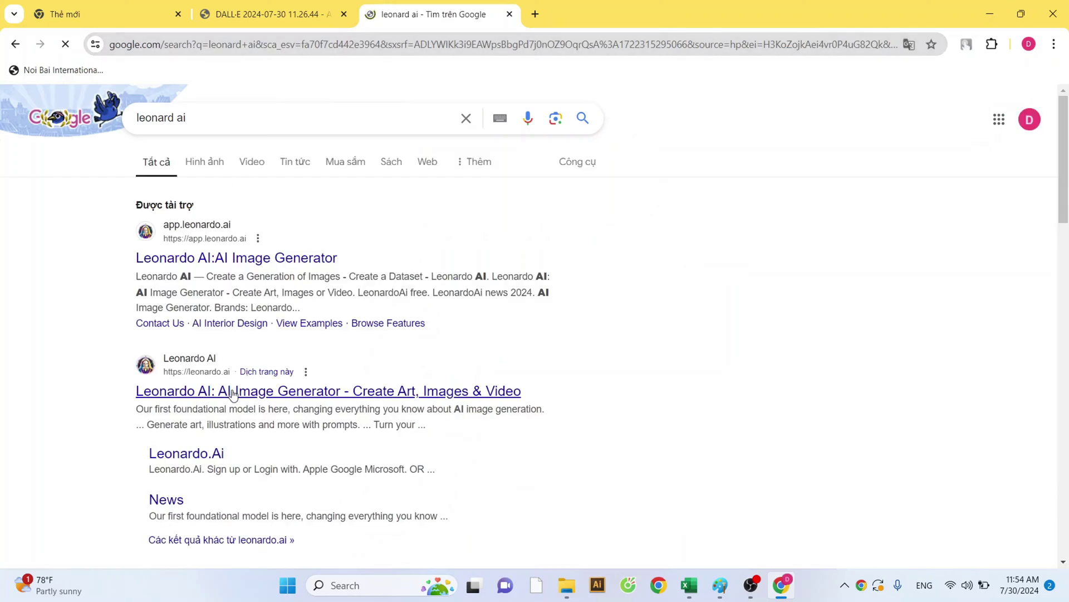
click(235, 394)
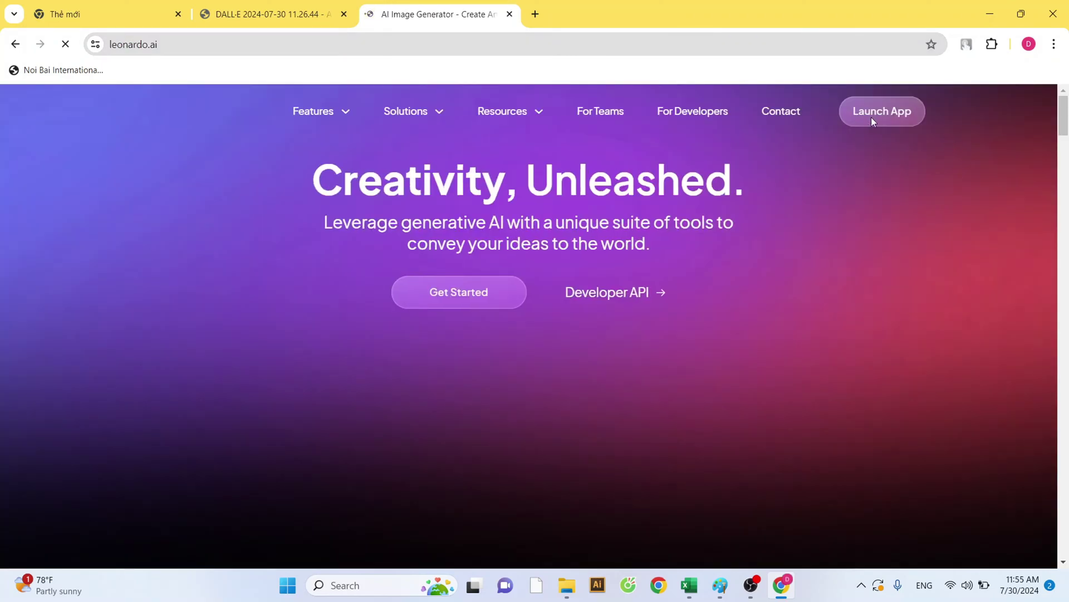
click(893, 124)
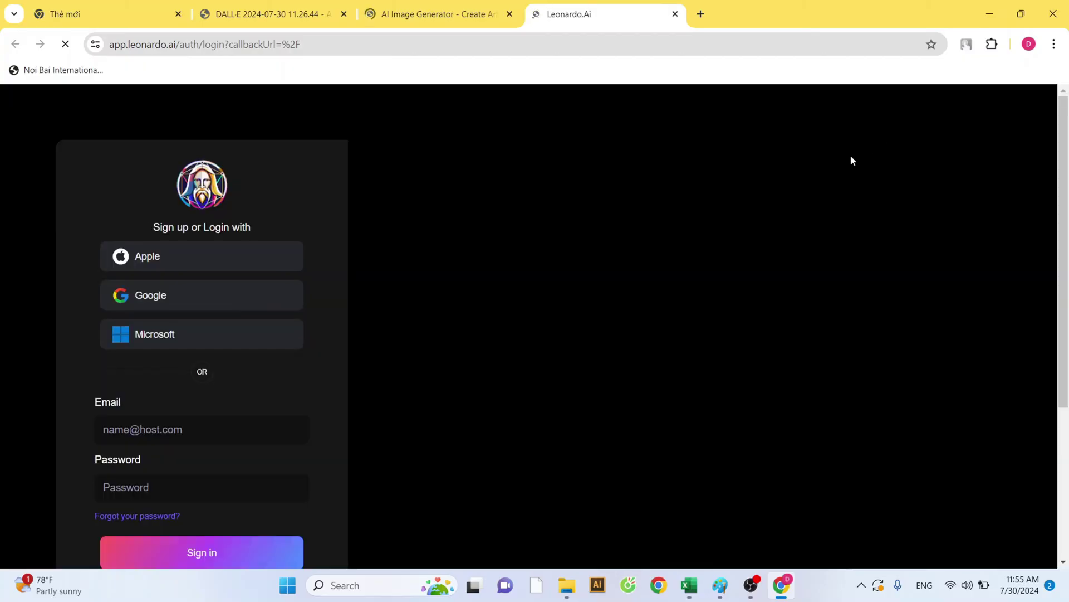
Log in with the Google account and go to Image Generation in the sidebar.
click(215, 308)
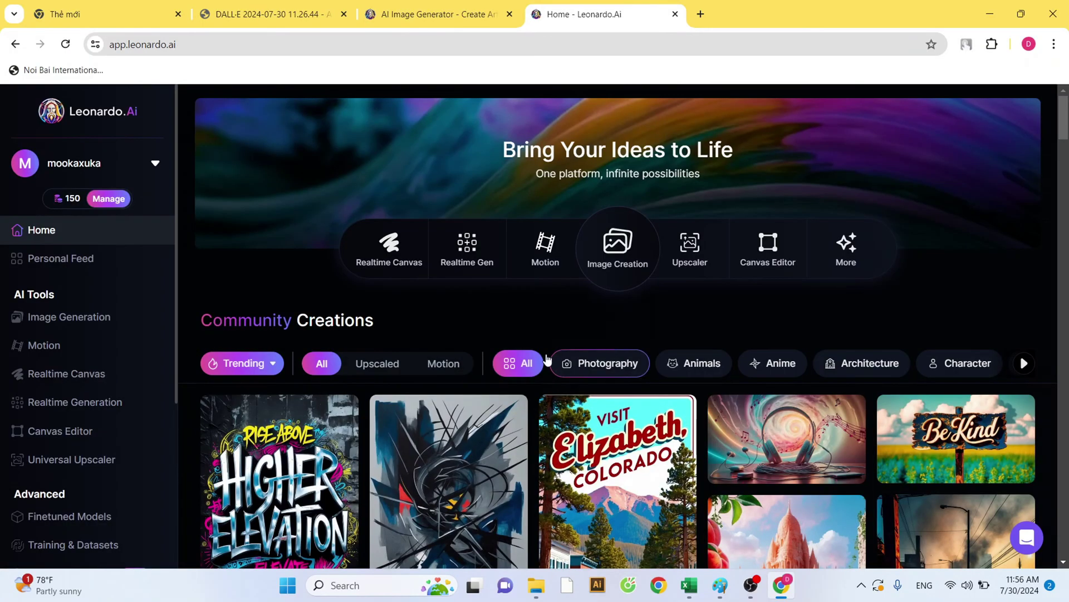
scroll(54, 286, down, 1)
click(98, 253)
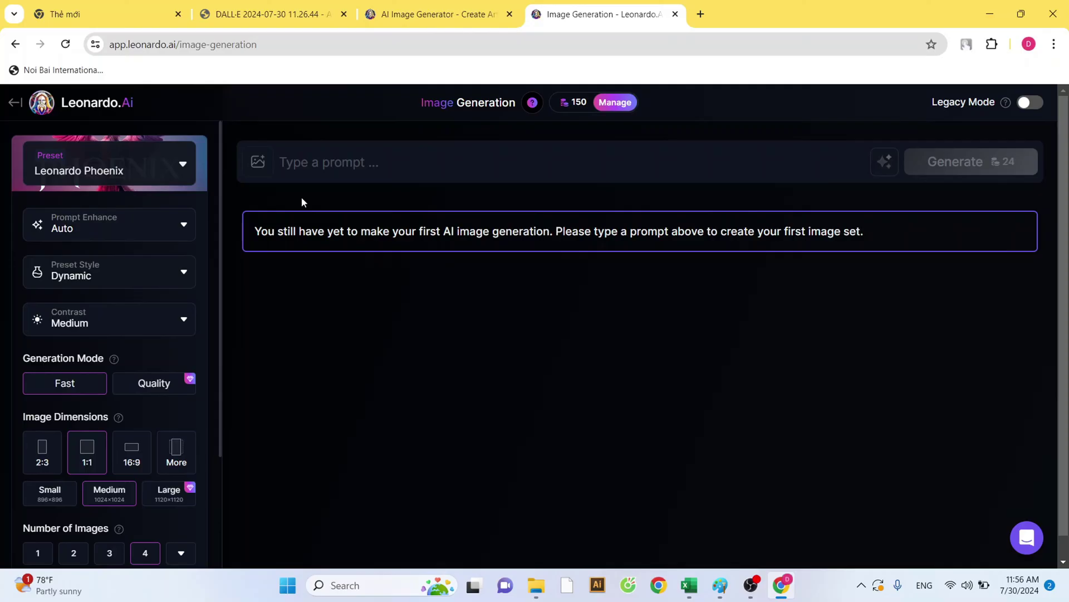
Replace the Leonardo Phoenix preset with Cinematic Kino and close the presets gallery.
click(183, 165)
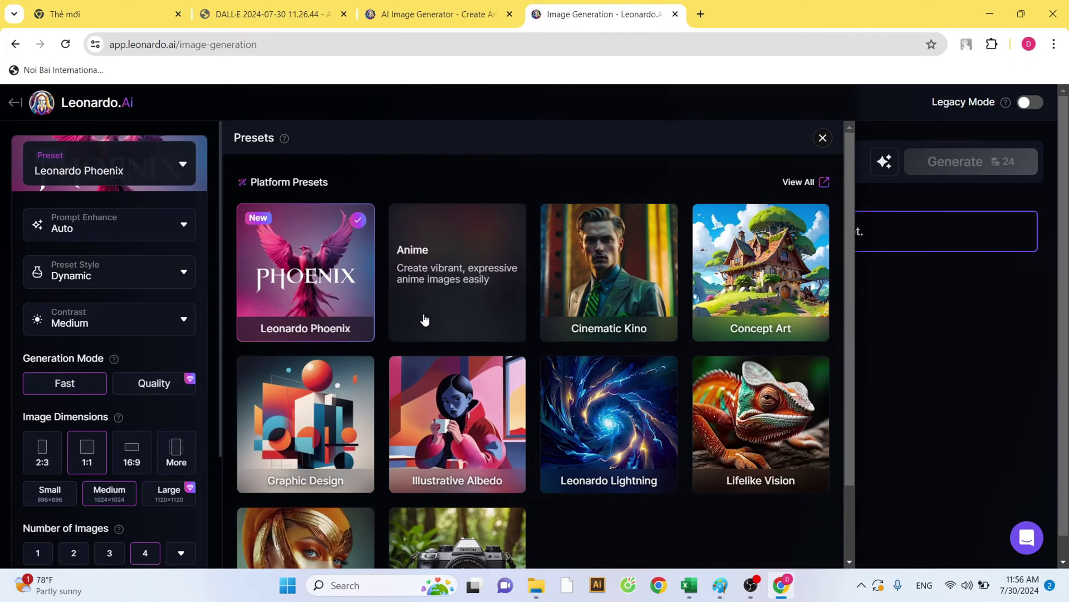
click(628, 301)
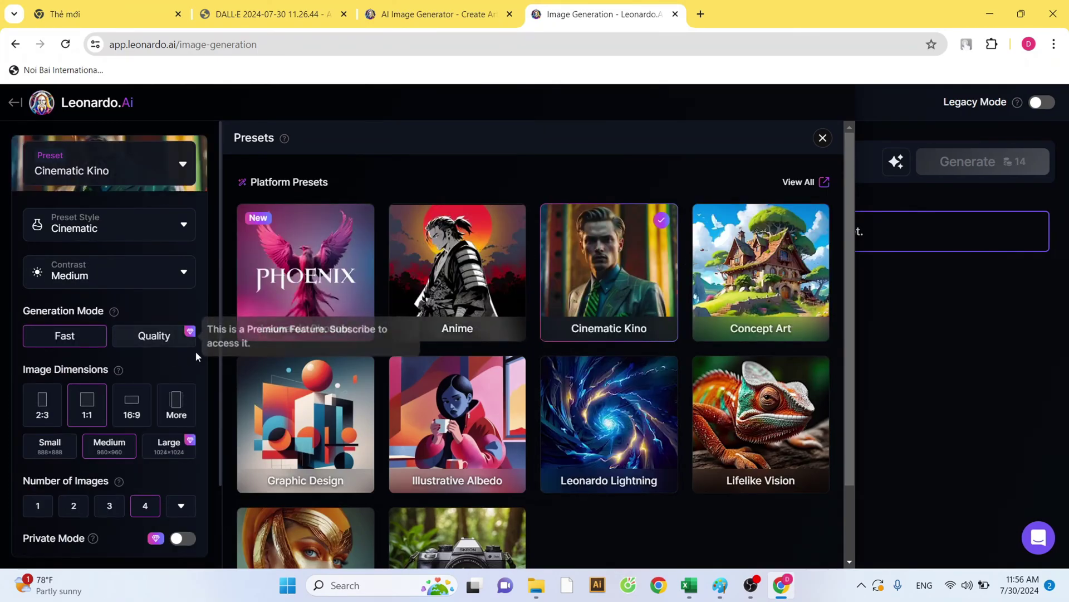
click(823, 139)
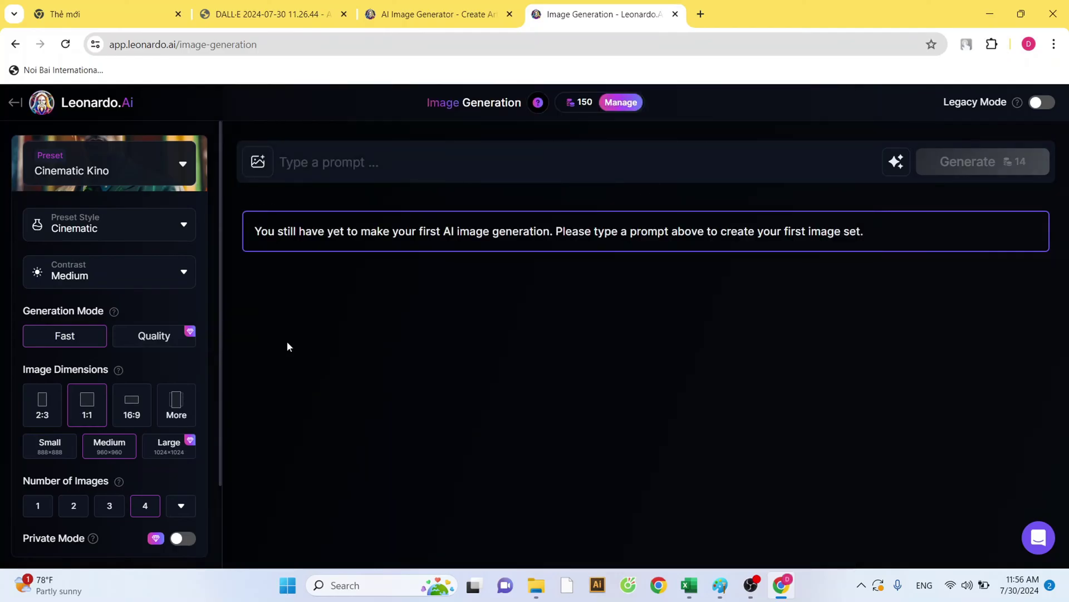
scroll(144, 393, down, 1)
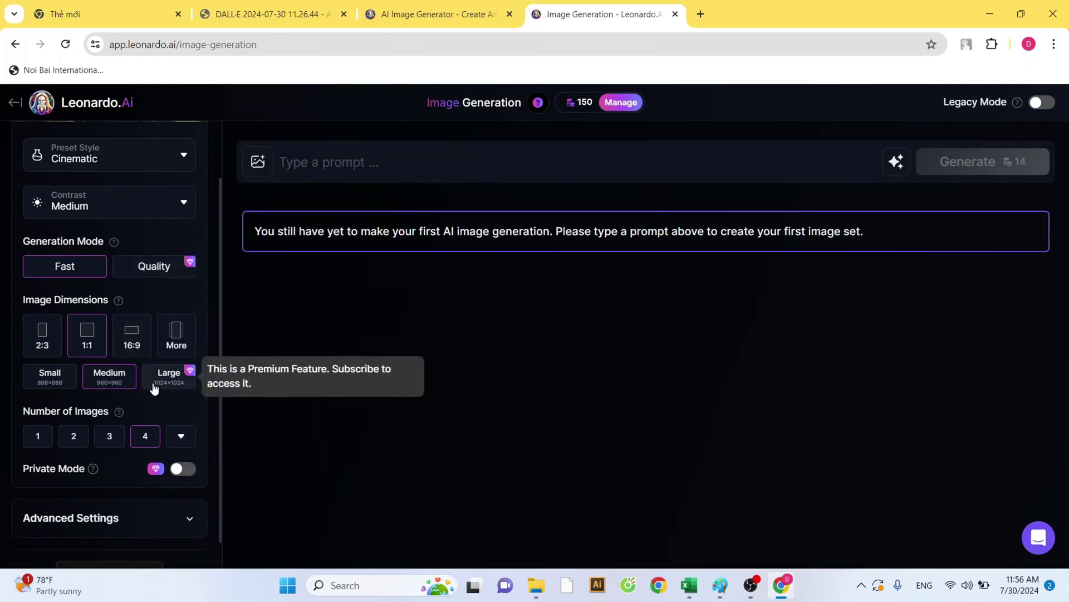
click(38, 438)
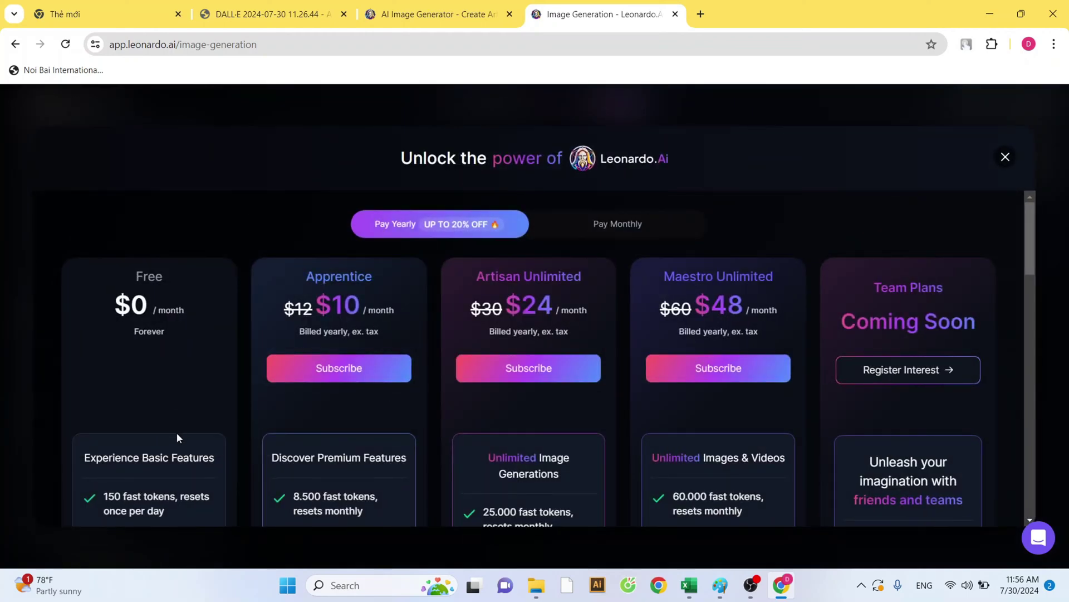
scroll(177, 438, down, 1)
scroll(178, 437, down, 3)
scroll(176, 441, up, 1)
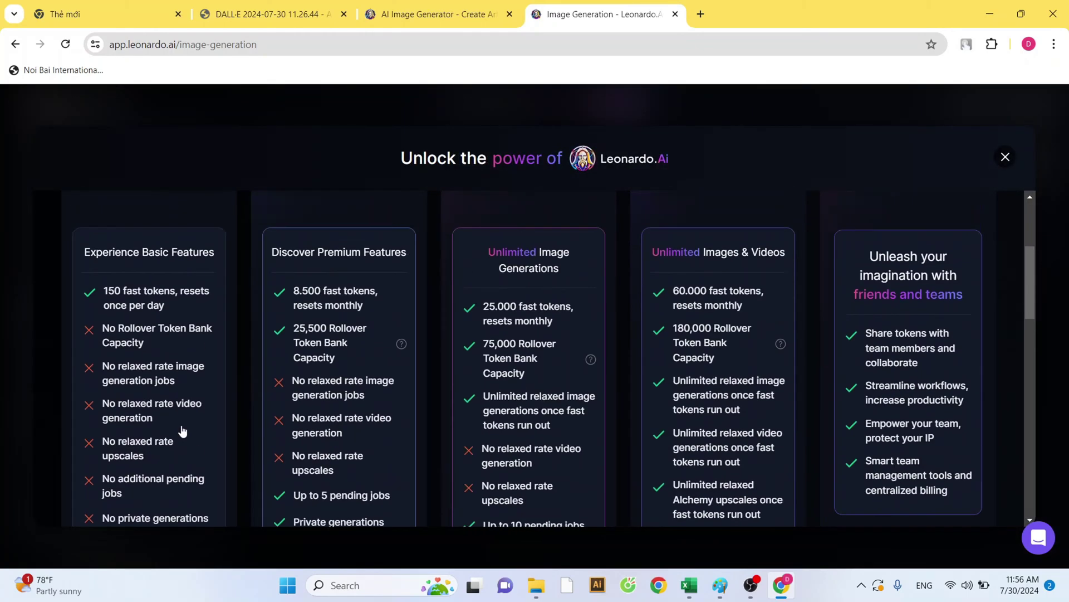
scroll(179, 435, up, 2)
scroll(185, 425, up, 1)
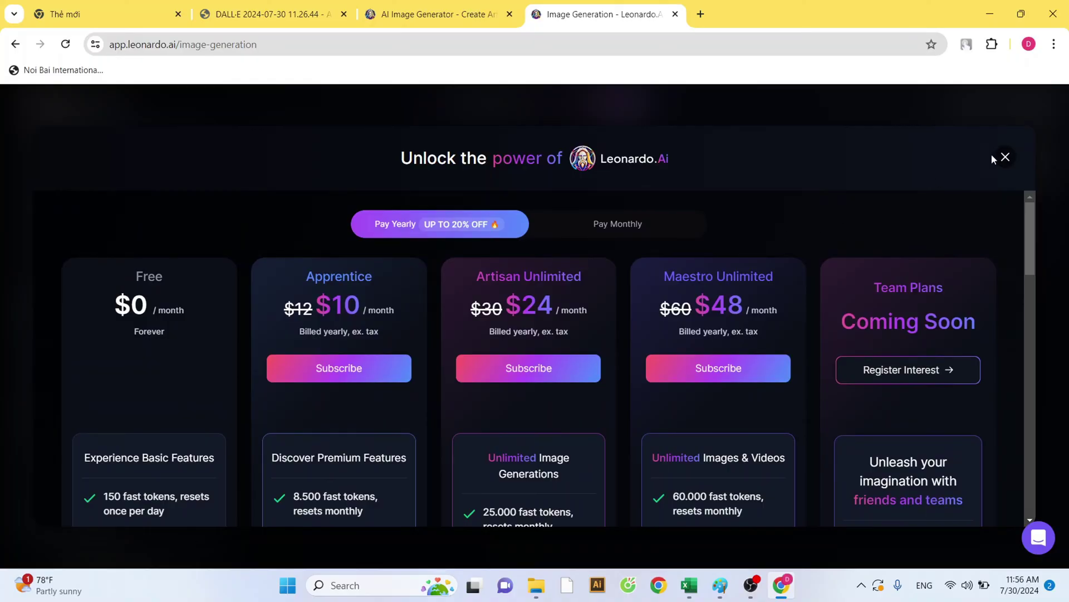
click(1004, 157)
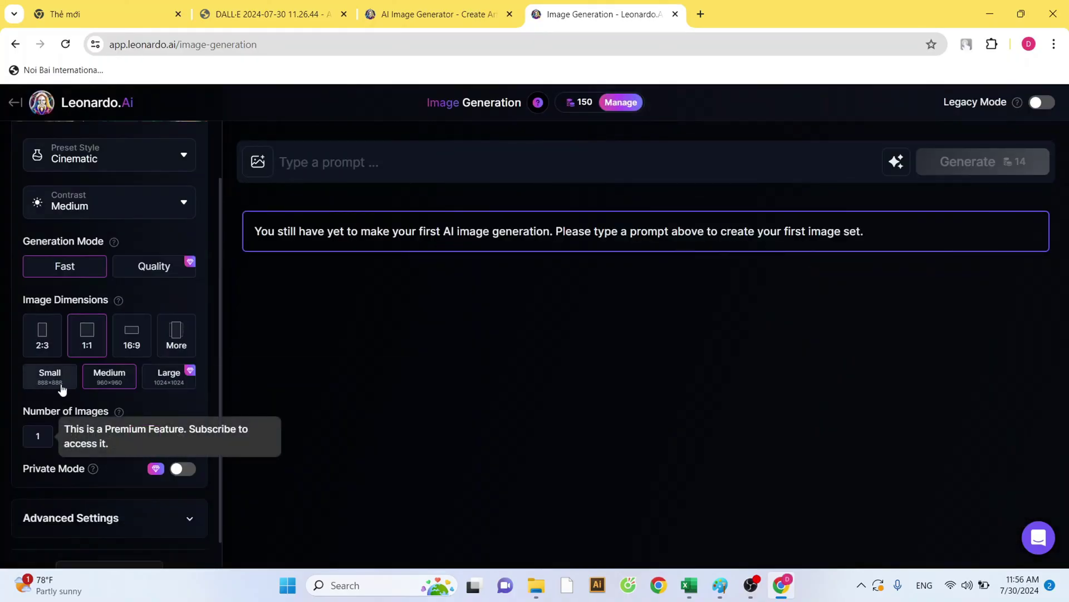
click(47, 448)
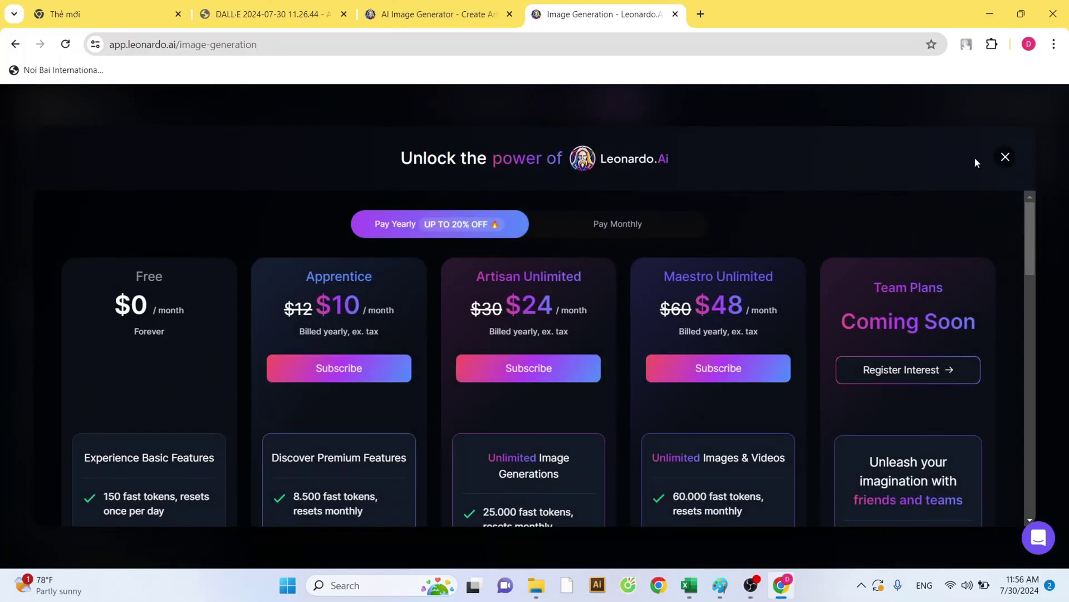
click(1006, 157)
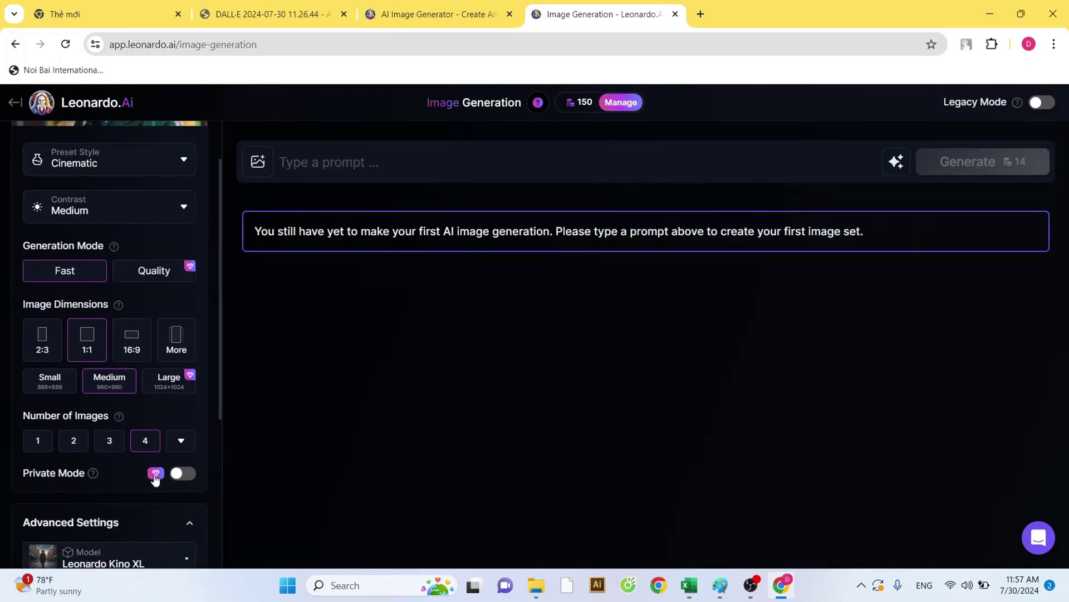
scroll(155, 477, up, 1)
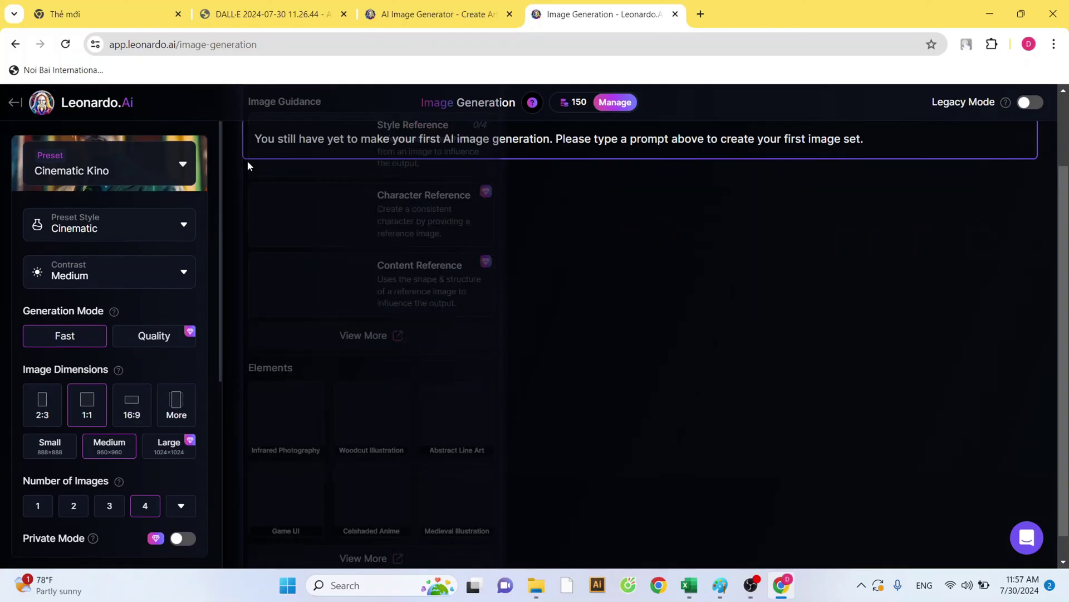
Upload the DALL-E damaged portrait from Downloads/chatgpt_com as the image guidance input.
click(255, 162)
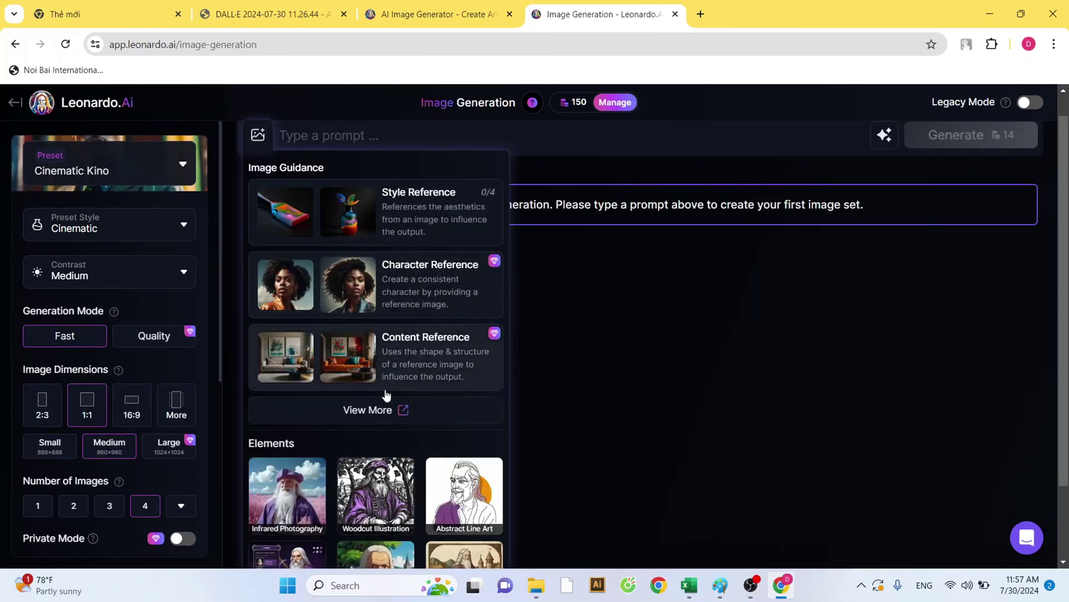
click(376, 409)
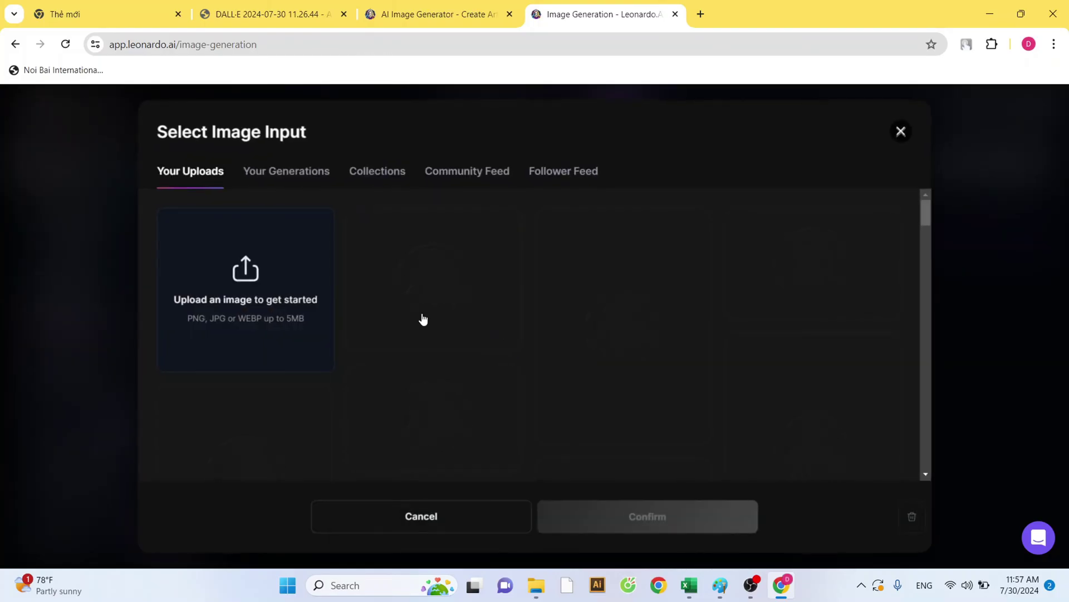
click(282, 285)
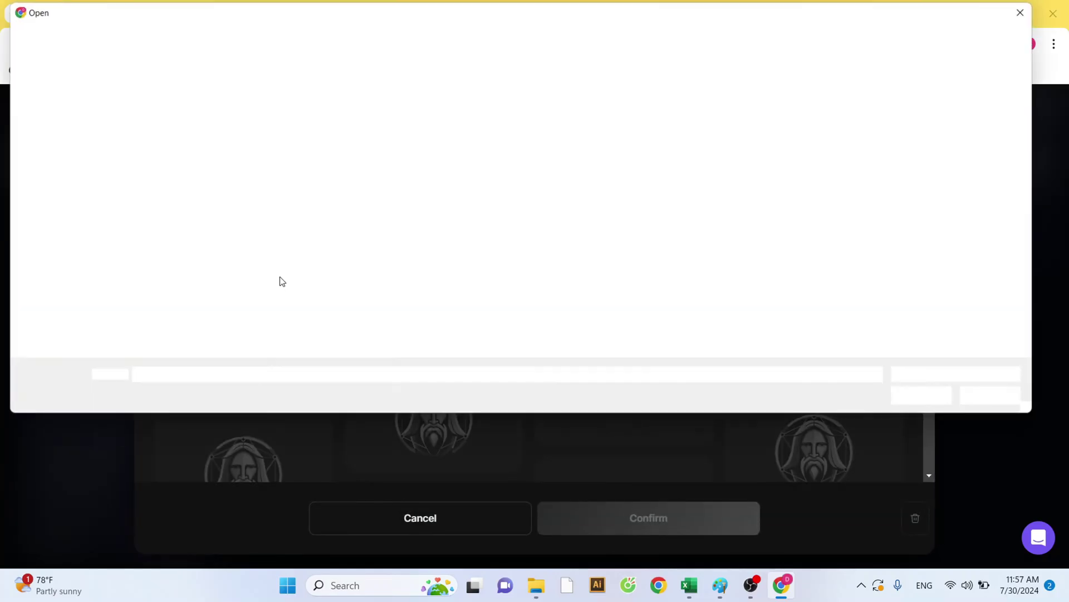
click(63, 223)
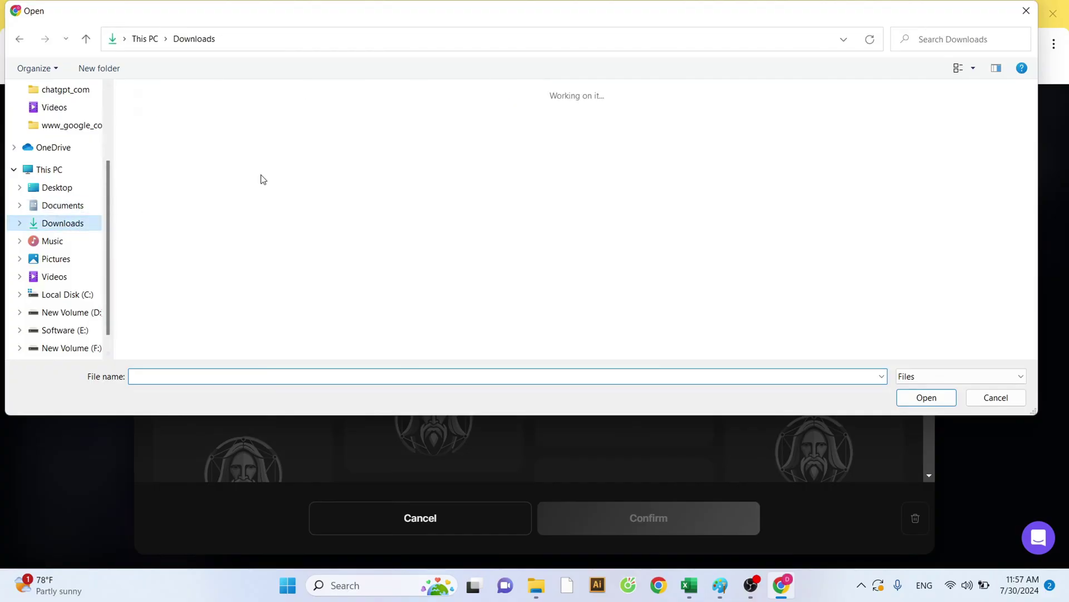
click(243, 122)
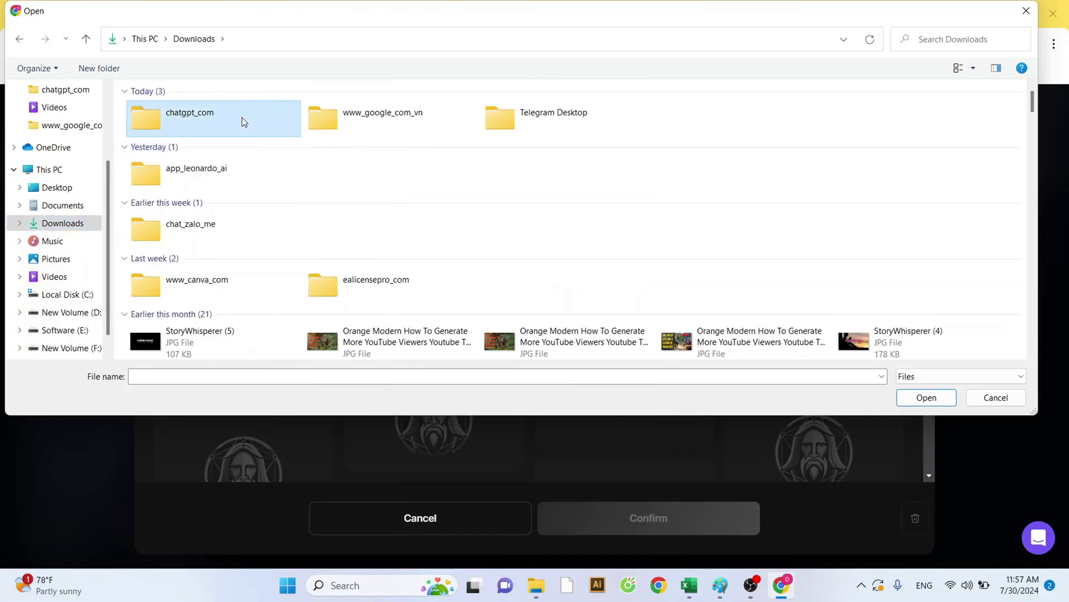
double_click(242, 123)
click(619, 251)
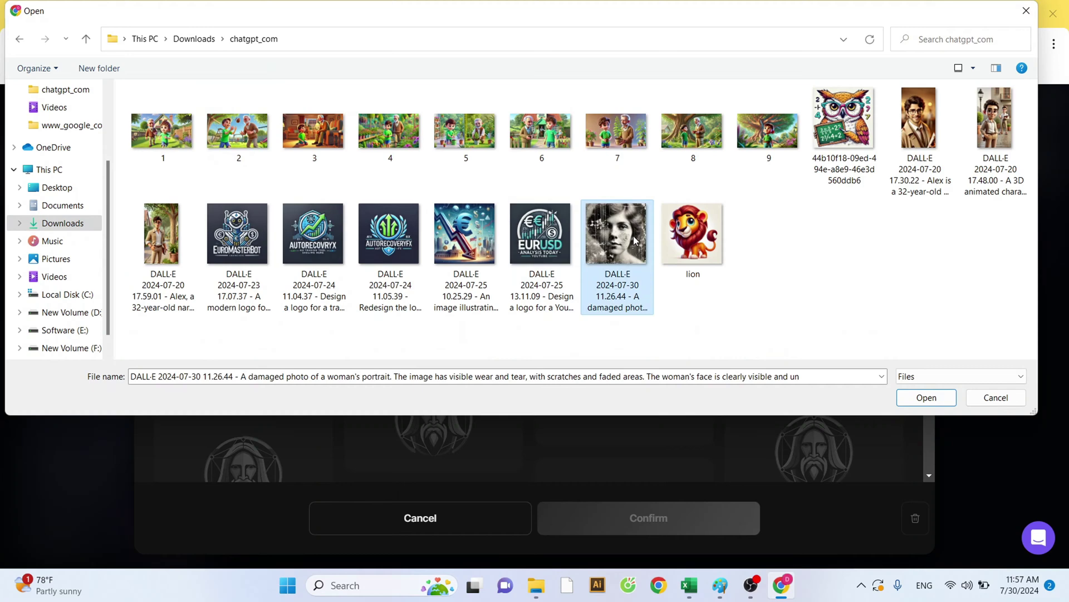
double_click(619, 251)
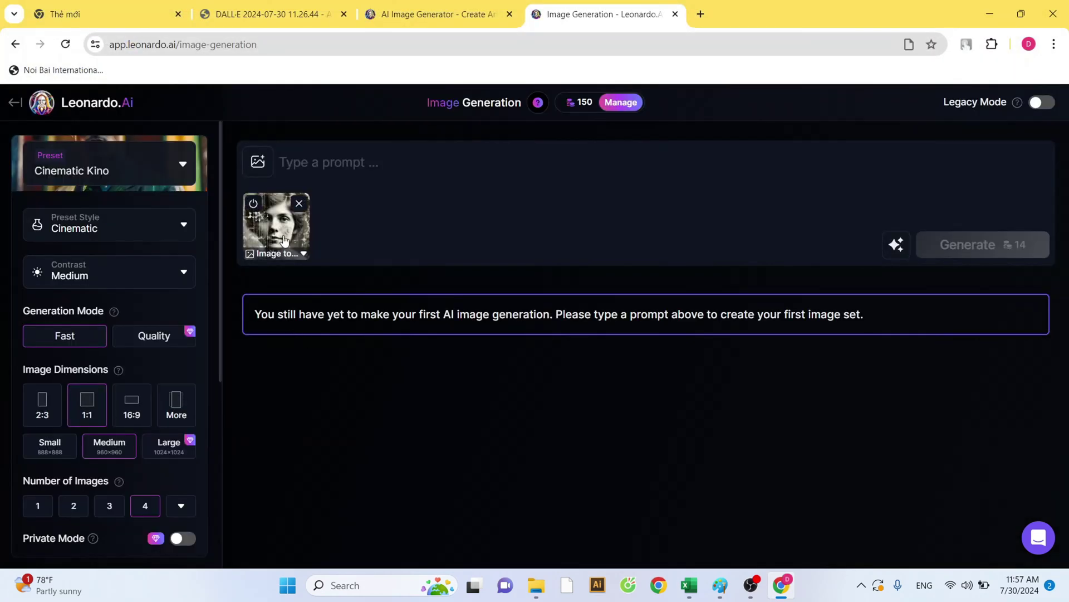
Run Describe With AI on the uploaded portrait to write a vintage black-and-white close-up prompt.
click(416, 167)
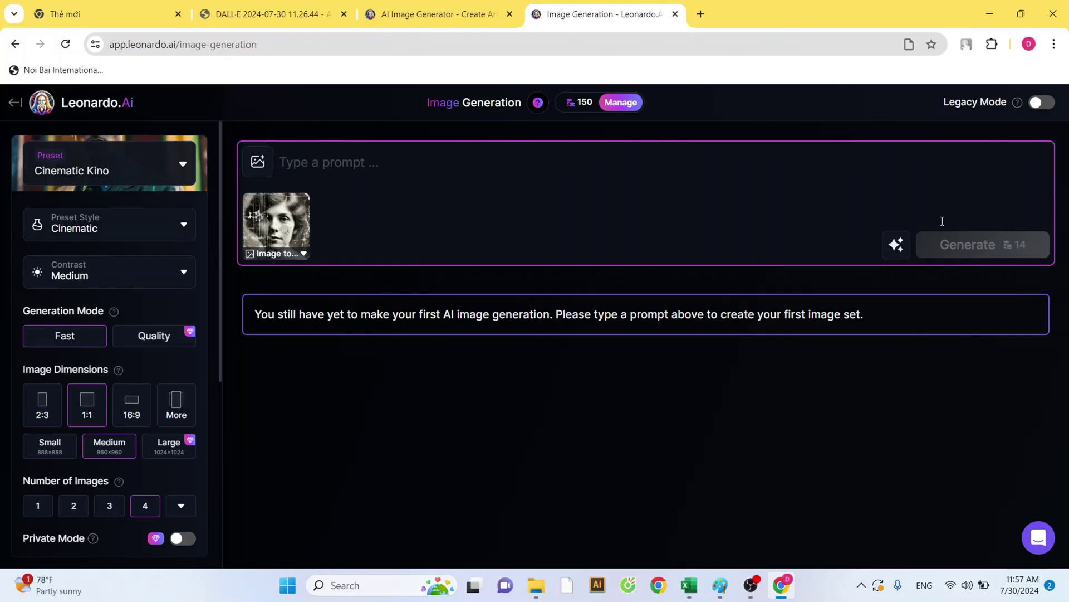
click(892, 253)
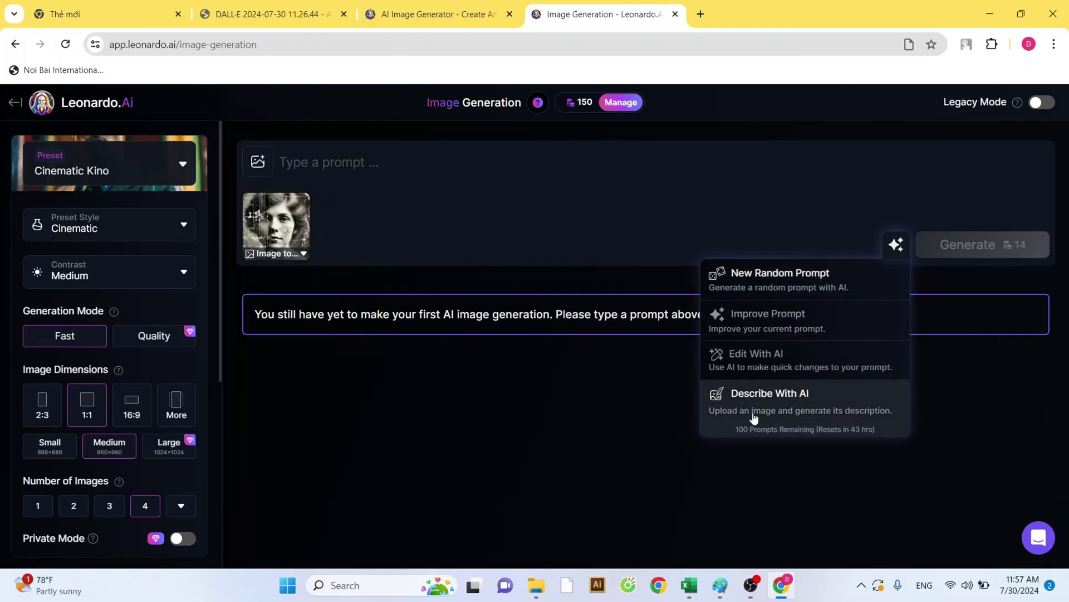
click(784, 411)
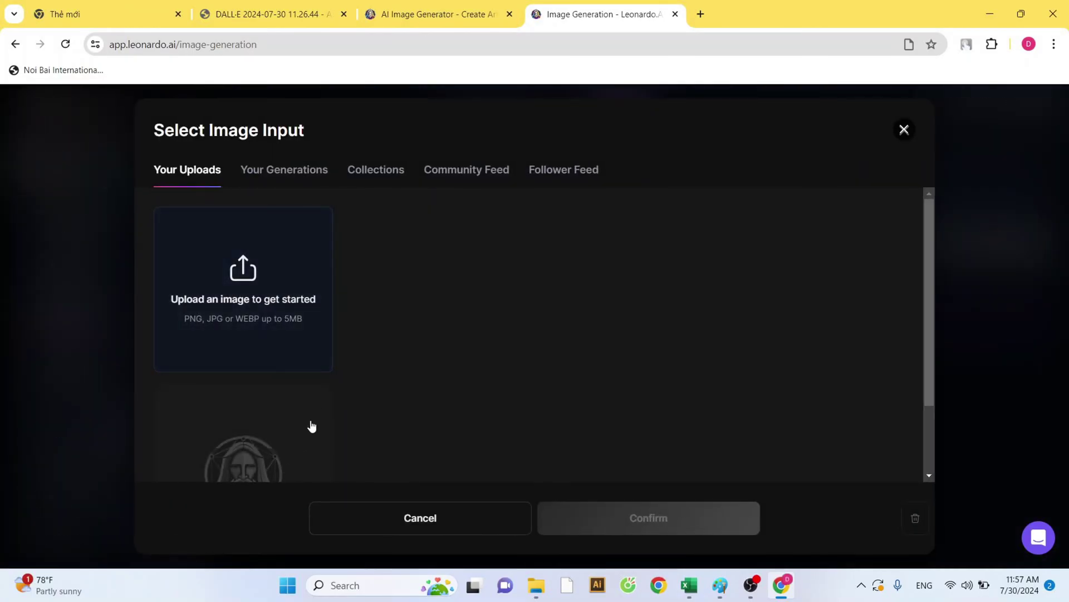
click(273, 454)
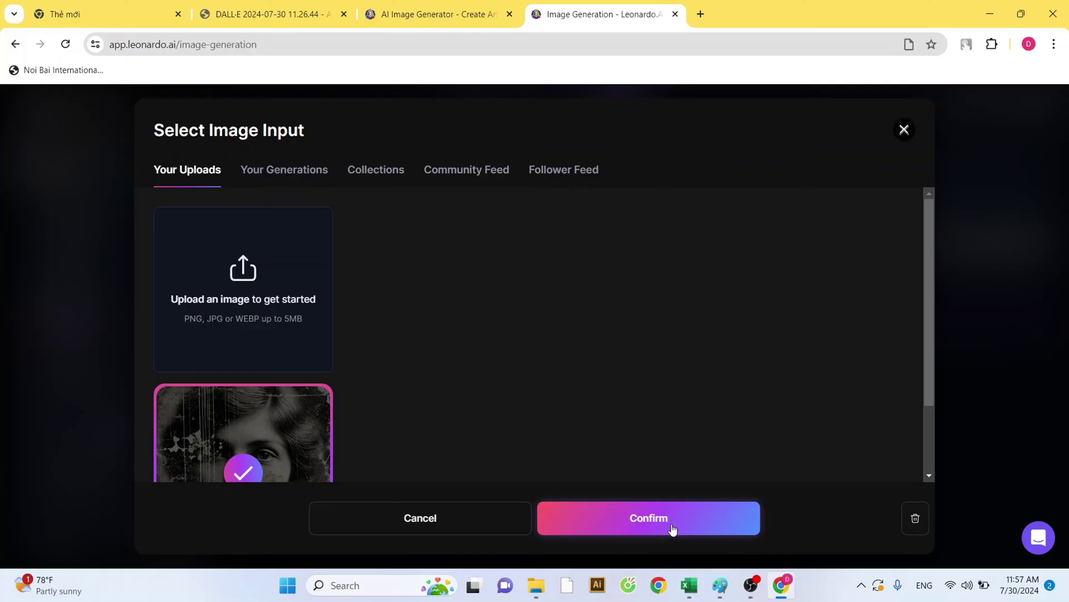
click(673, 526)
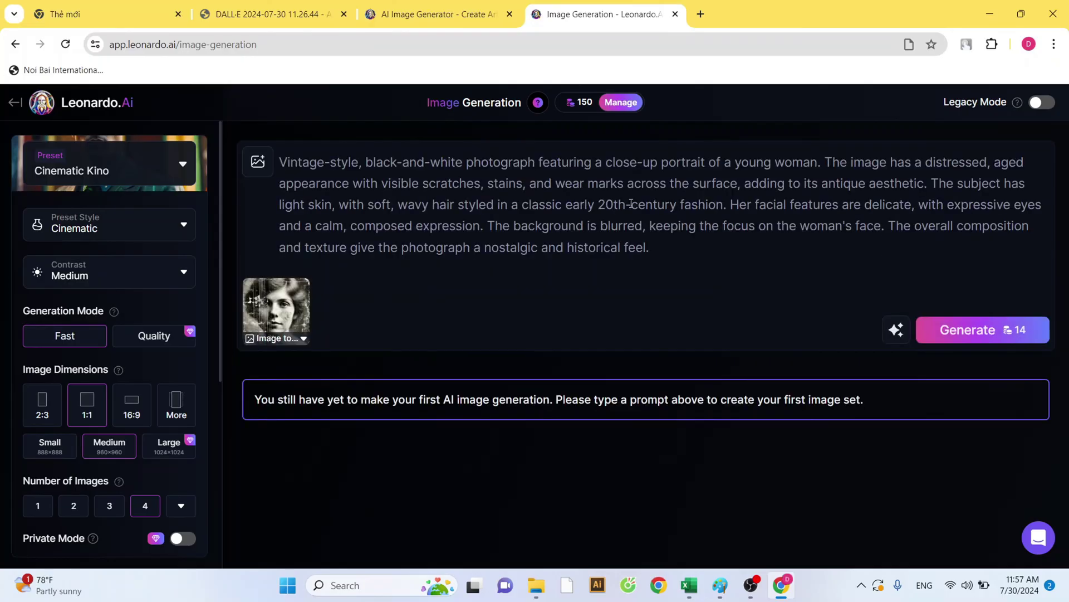
Highlight the prompt sentence beginning 'The image has a distressed, aged appearance…'.
click(297, 162)
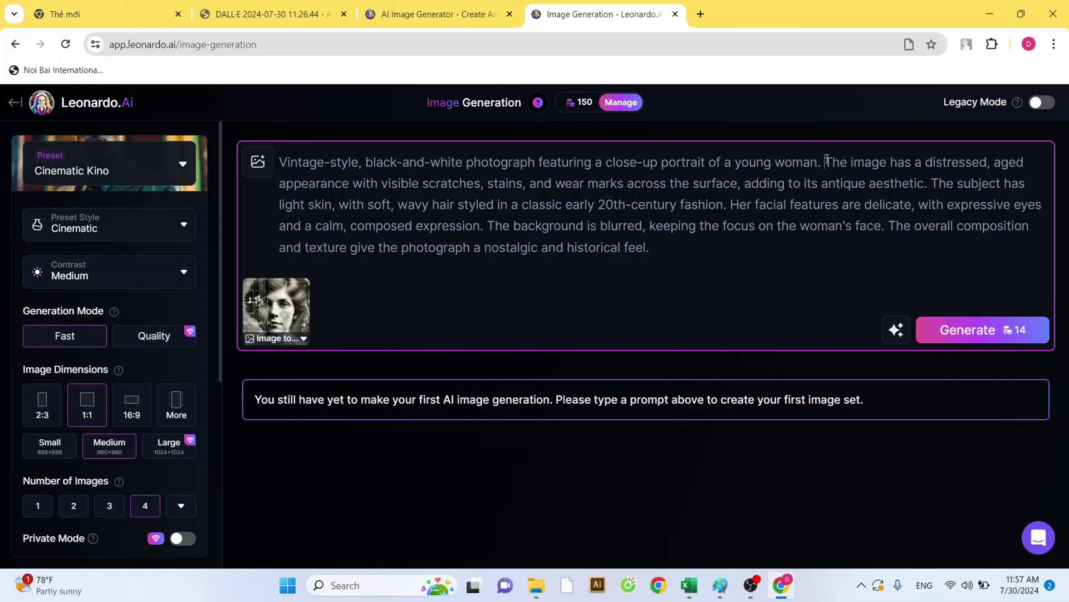
drag(825, 162, 929, 183)
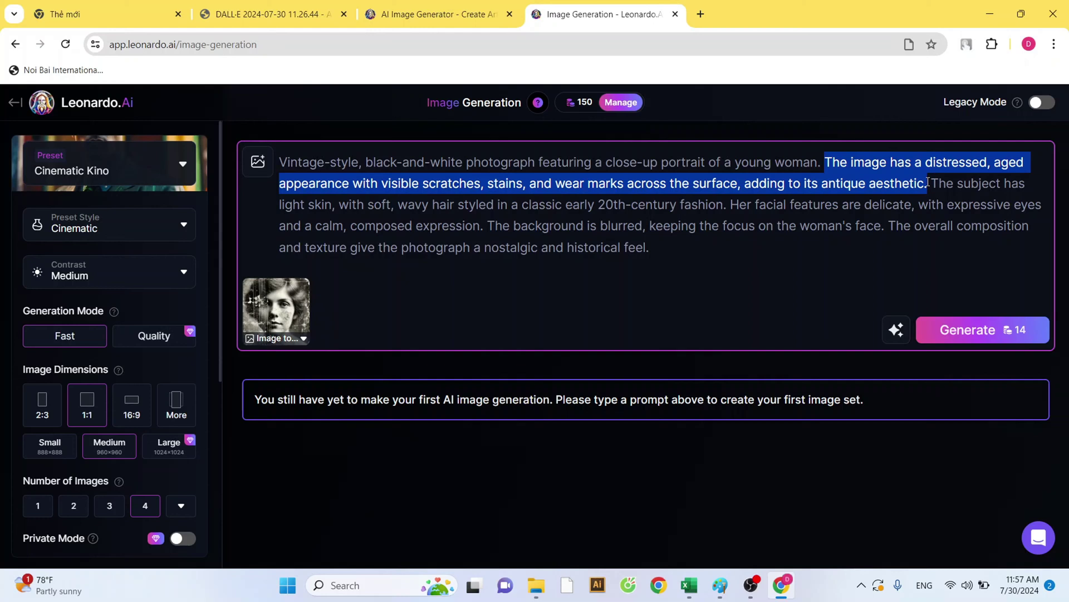
Delete the distressed-appearance sentence, review Image to Image strength, and generate four images.
key(BackSpace)
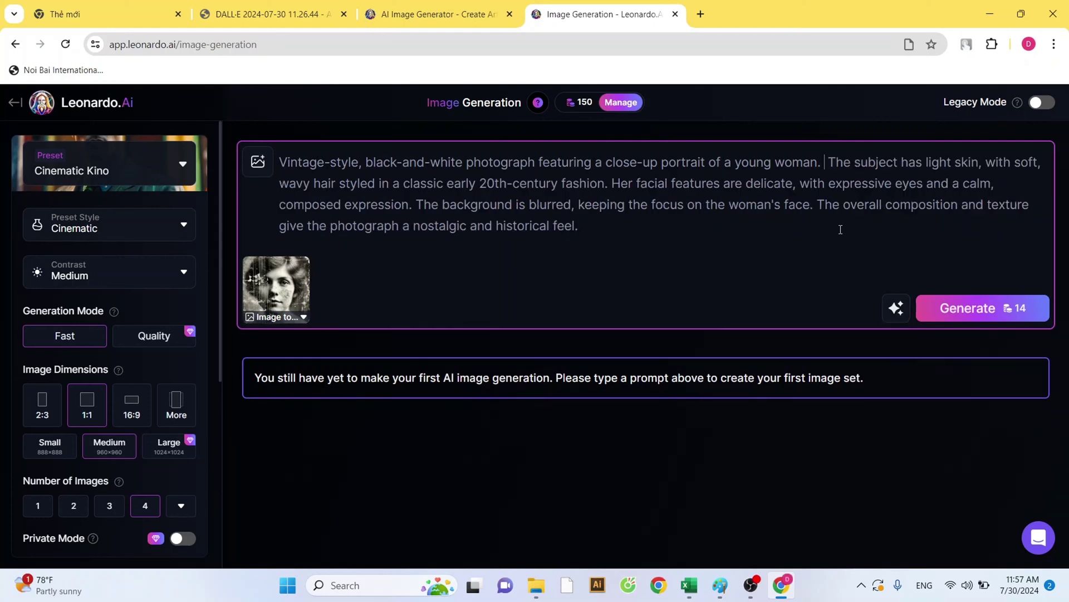
click(303, 318)
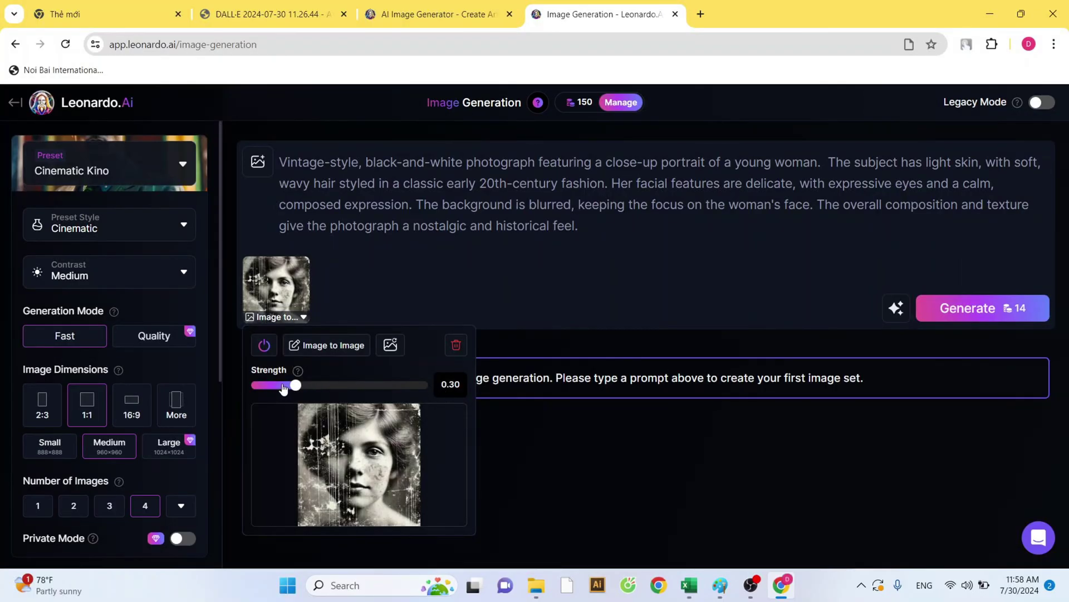
click(630, 248)
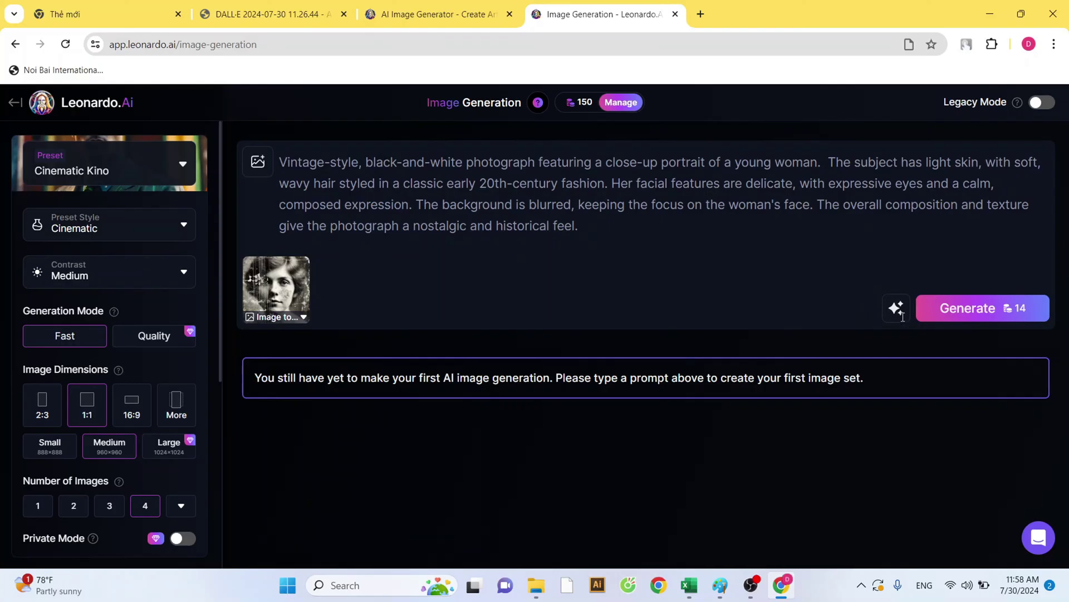
click(1009, 315)
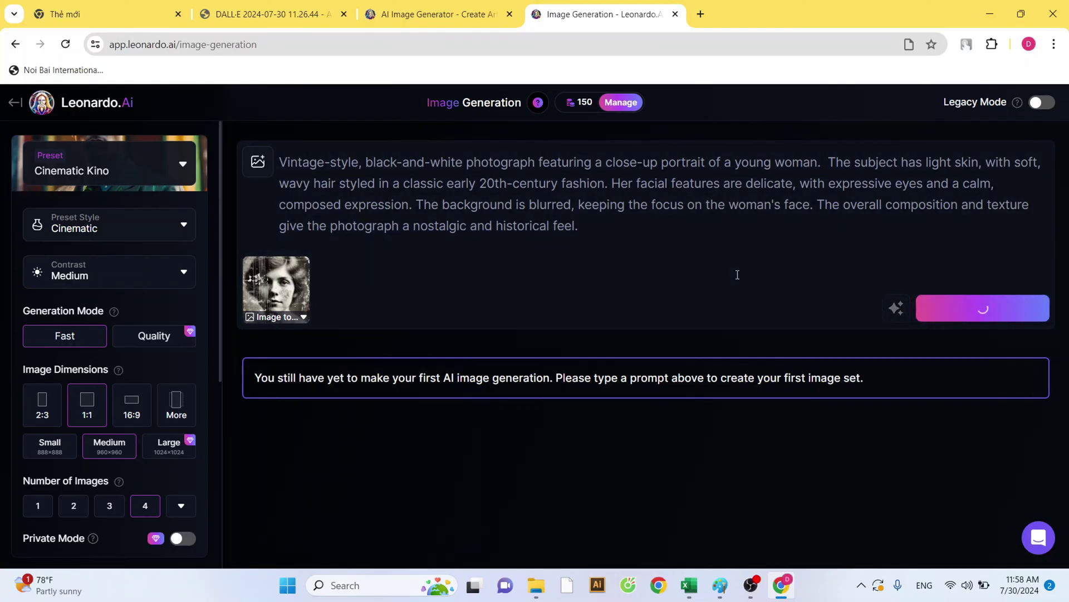
scroll(738, 255, down, 1)
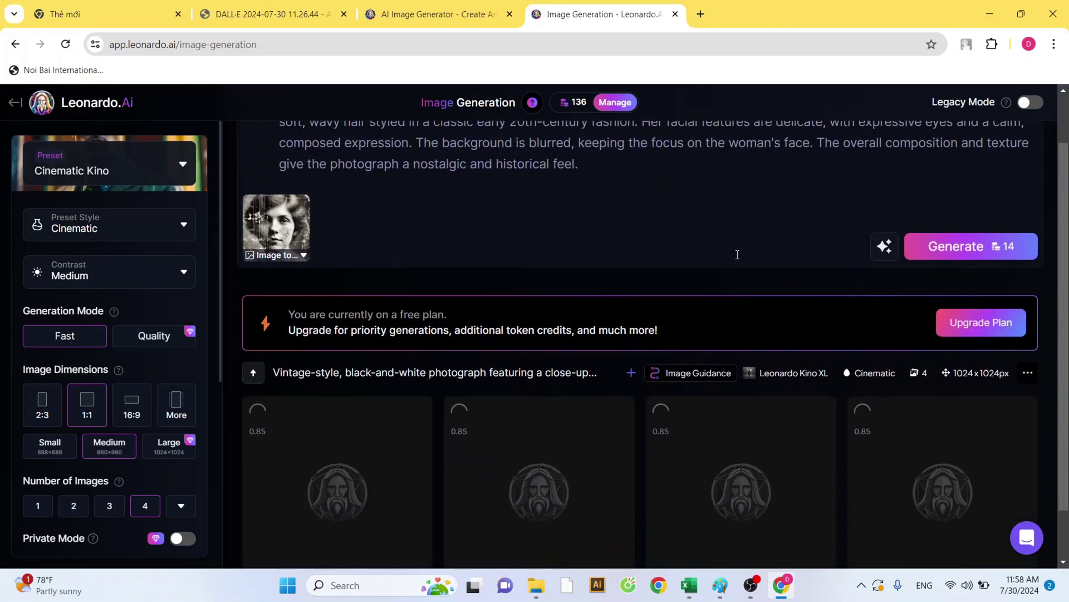
scroll(737, 255, down, 1)
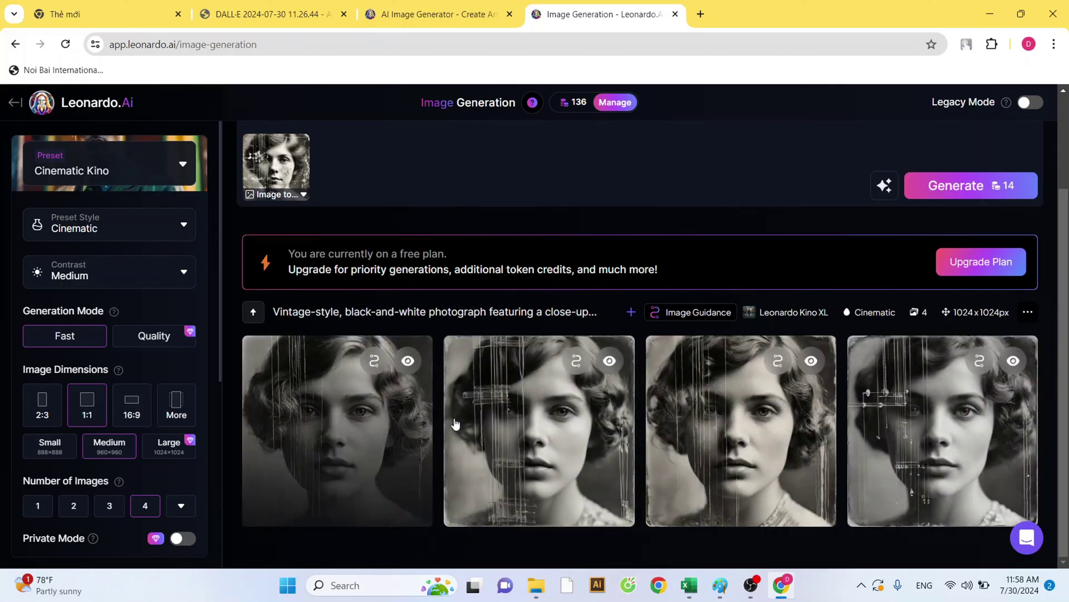
mouse_move(741, 431)
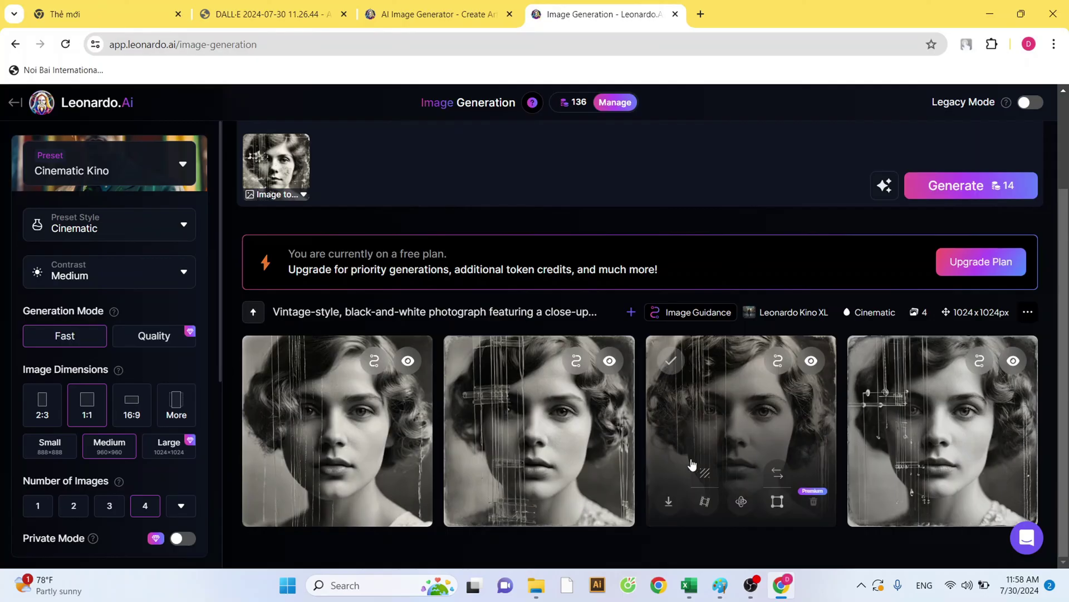
scroll(576, 167, up, 1)
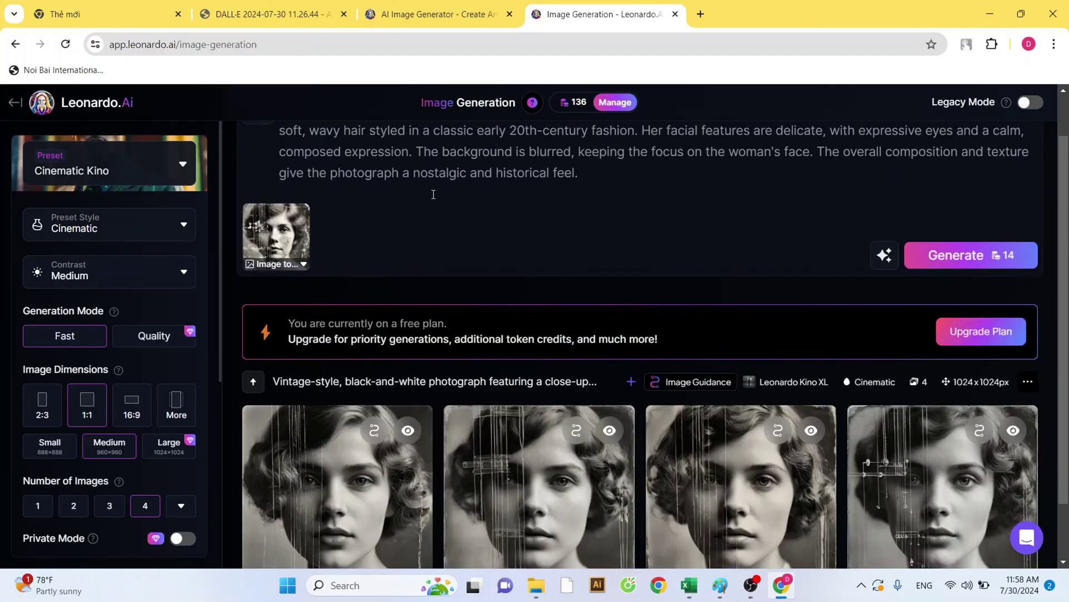
Set image-to-image strength to 0.60 and generate four new portraits.
click(303, 265)
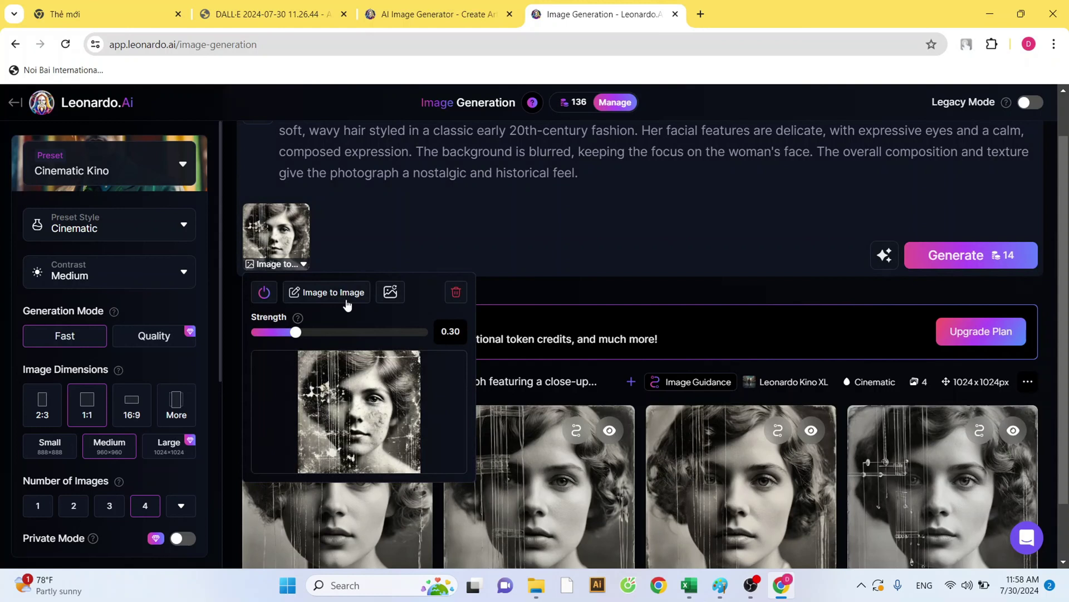
mouse_move(297, 331)
mouse_down()
mouse_move(373, 335)
mouse_move(363, 338)
mouse_up()
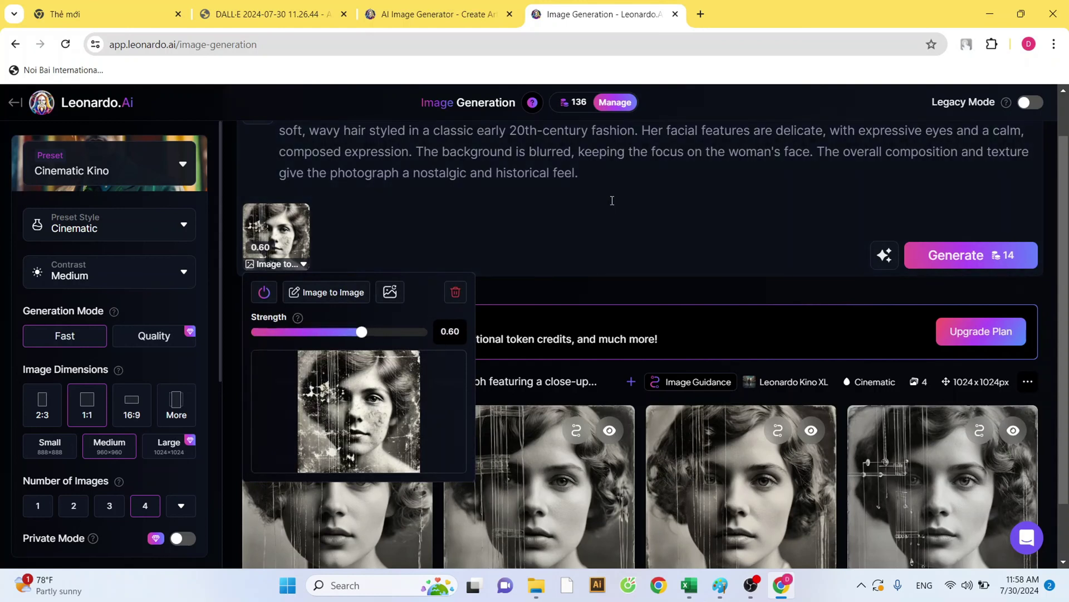
click(971, 259)
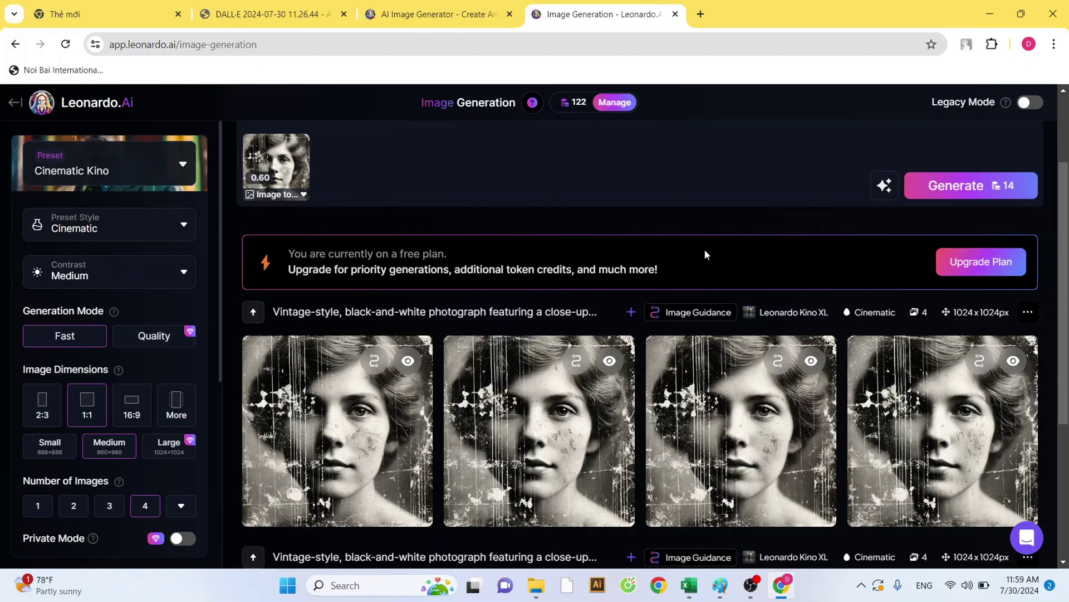
Lower image-to-image strength to 0.20 and generate another four portraits.
click(303, 196)
mouse_move(362, 263)
mouse_down()
mouse_move(298, 262)
mouse_move(272, 323)
mouse_up()
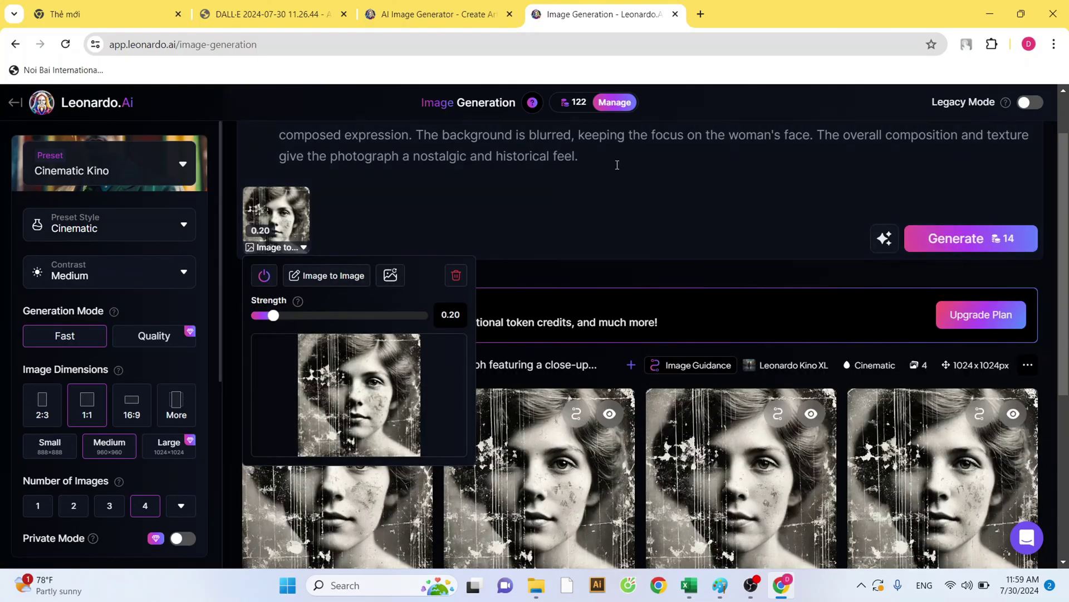
scroll(692, 389, down, 4)
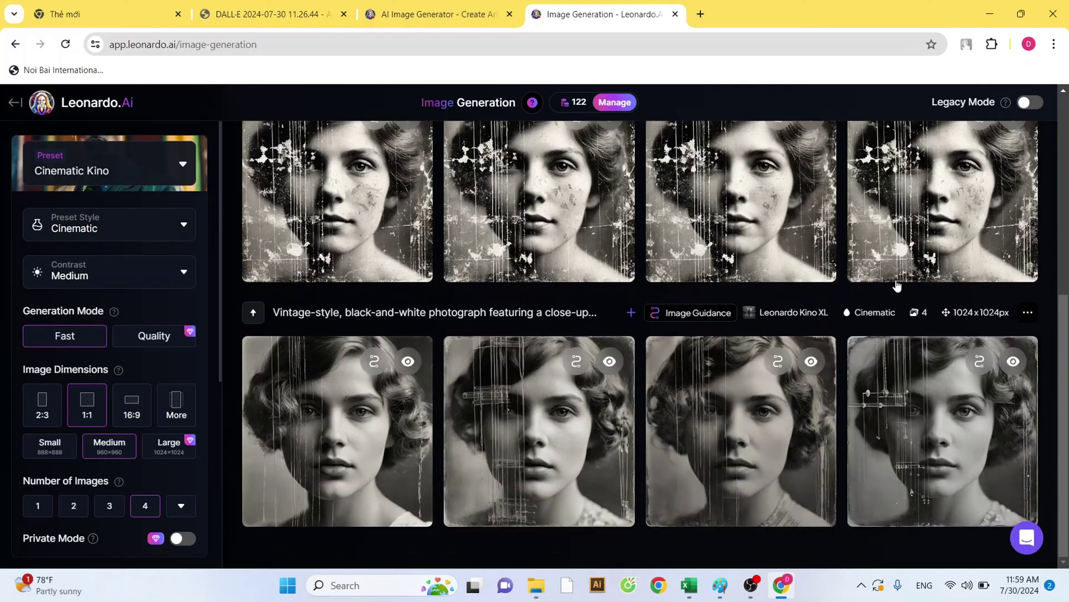
scroll(896, 287, up, 4)
click(969, 288)
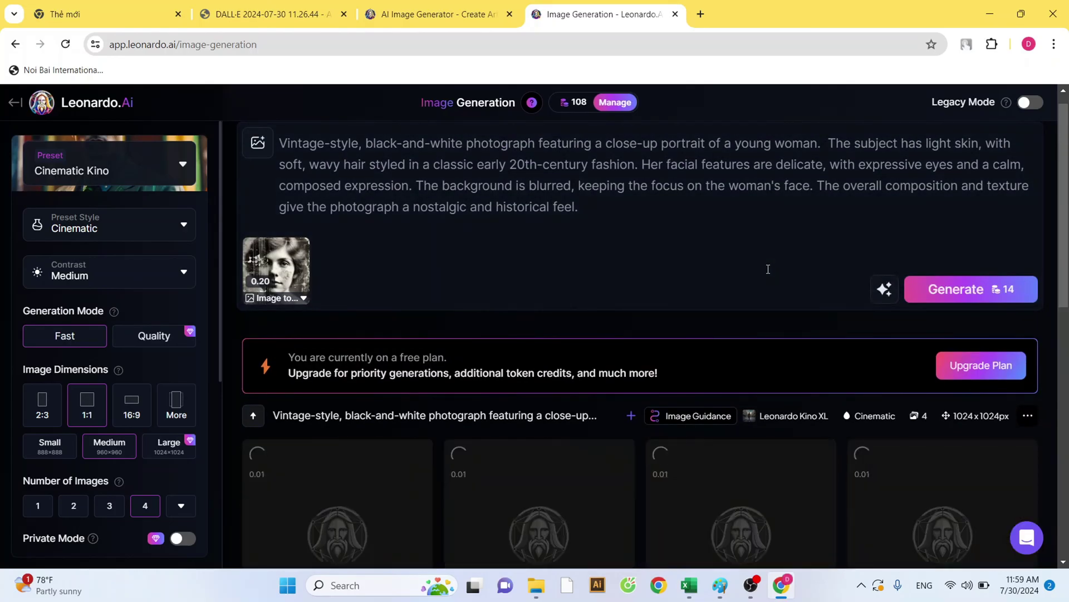
scroll(768, 269, down, 1)
scroll(767, 274, down, 2)
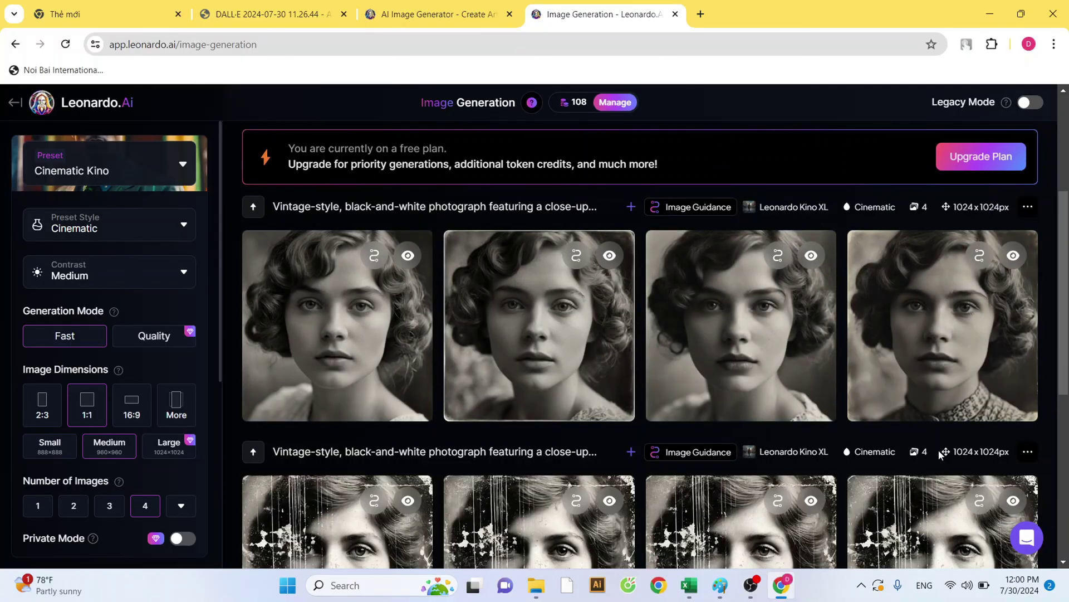
mouse_move(539, 325)
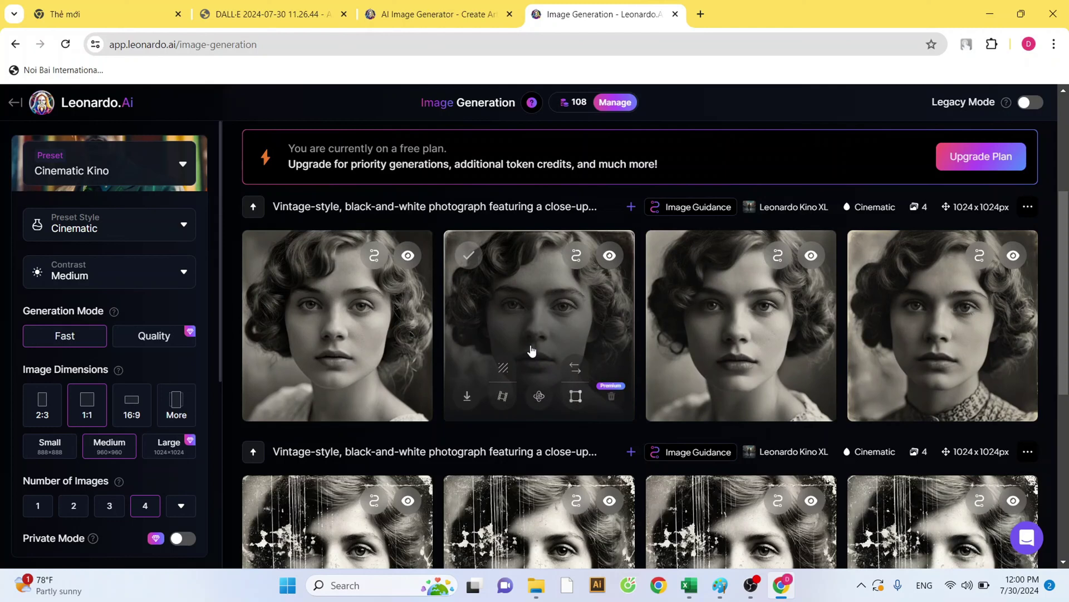
View the original damaged DALL-E photo, then switch back to the Leonardo.Ai generation page.
click(323, 7)
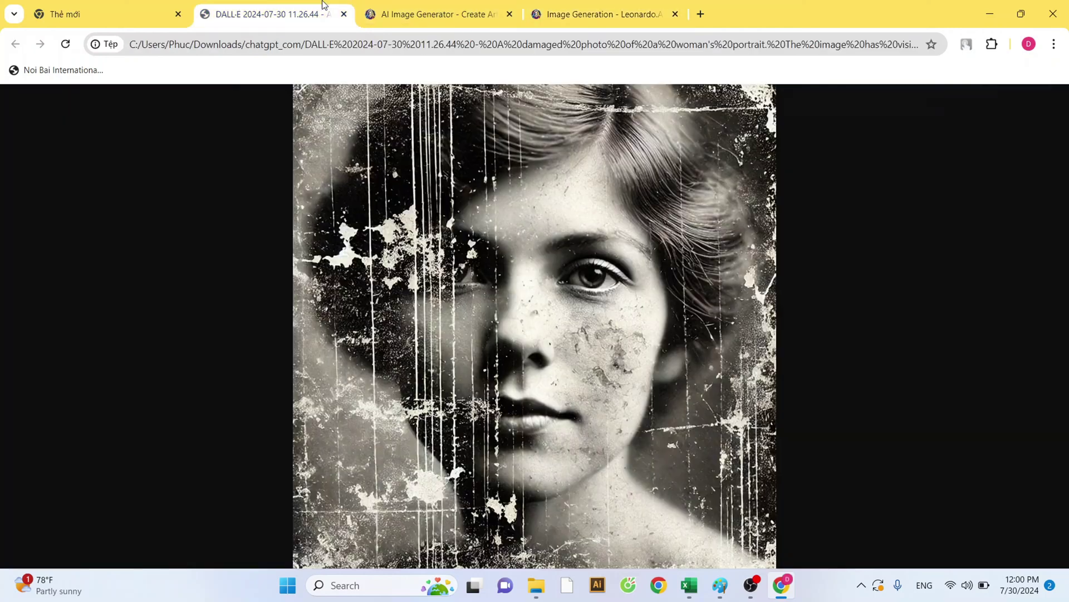
click(597, 13)
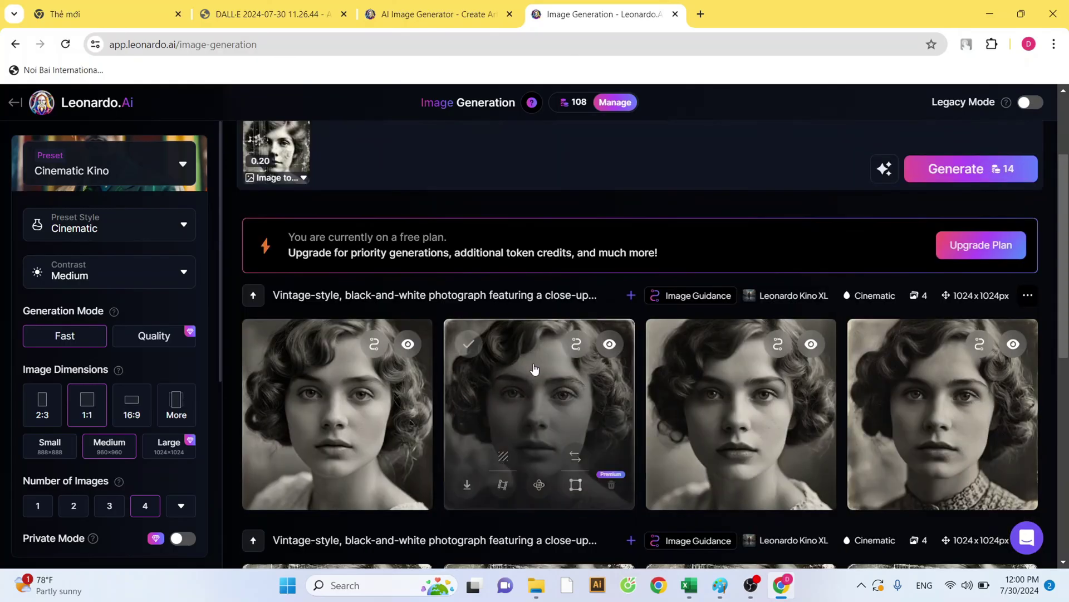
scroll(535, 369, down, 1)
scroll(533, 368, up, 2)
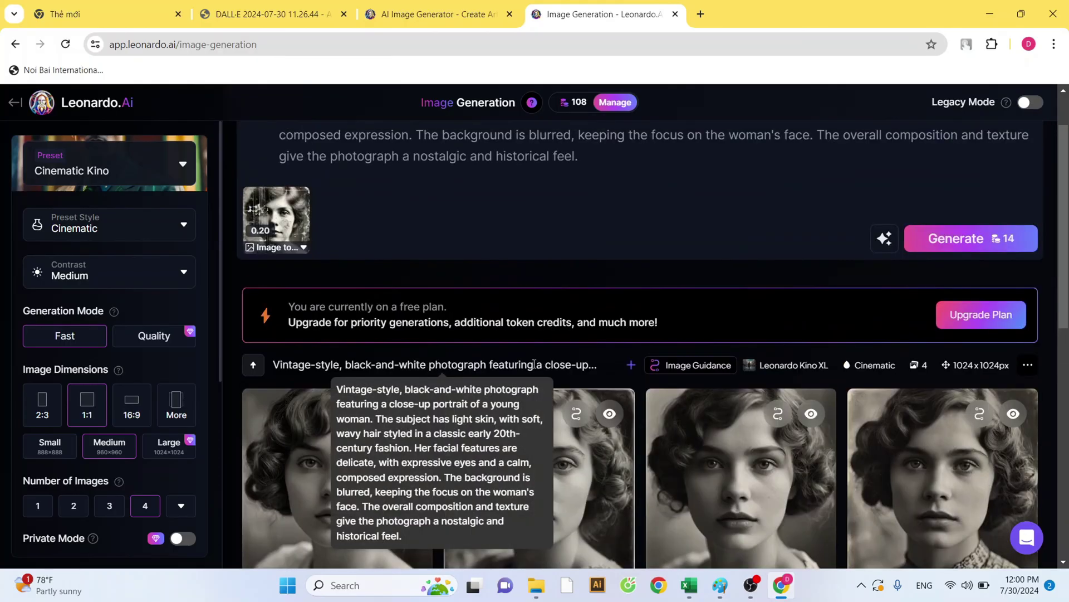
scroll(267, 184, up, 2)
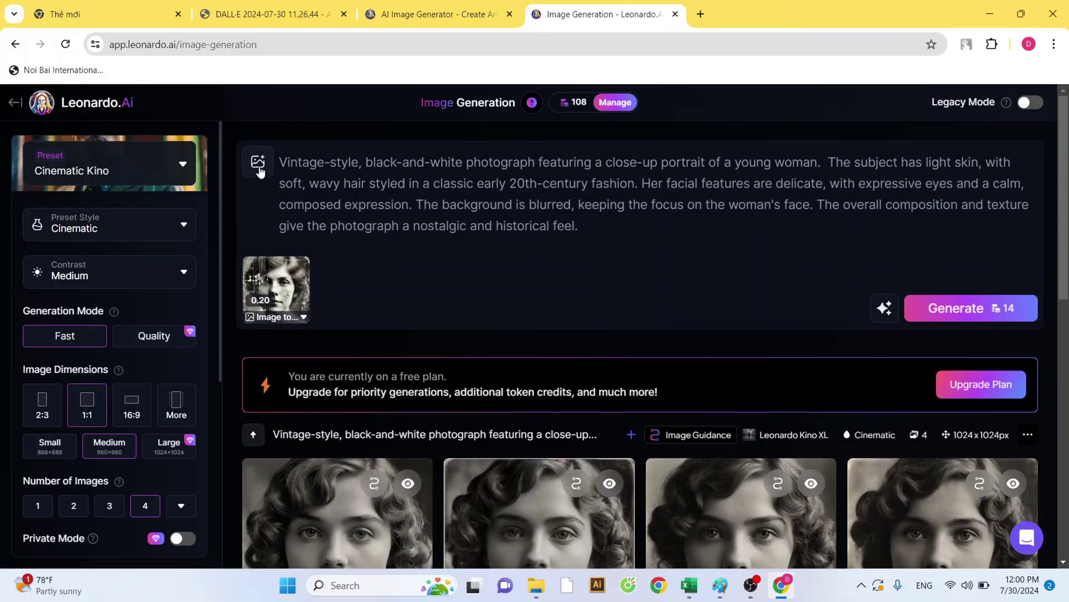
click(258, 165)
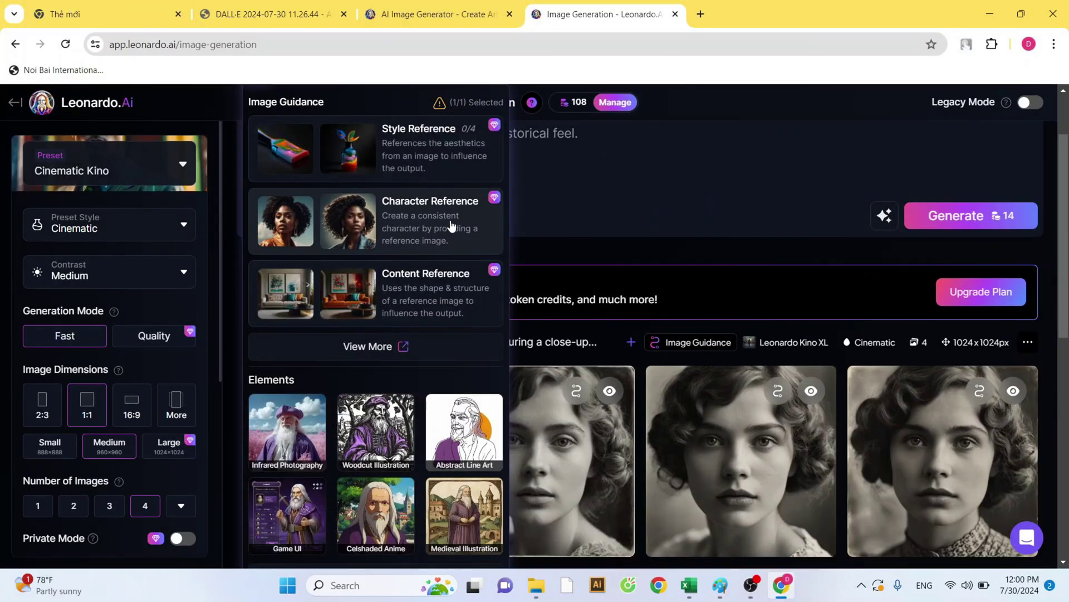
click(735, 174)
scroll(735, 175, down, 3)
click(781, 585)
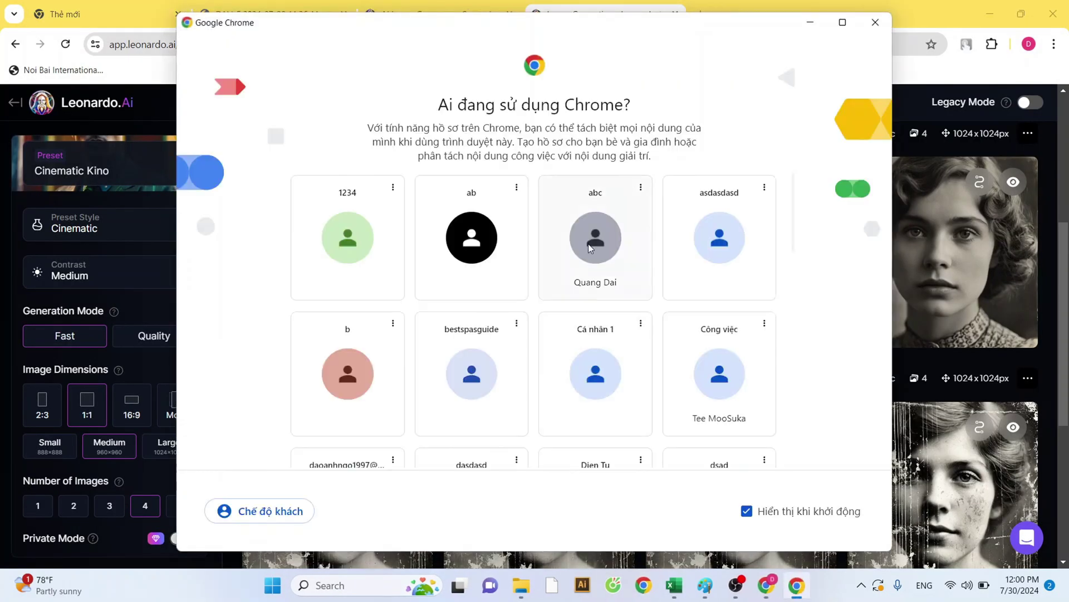
scroll(528, 363, down, 1)
scroll(528, 363, down, 2)
scroll(528, 360, down, 2)
scroll(539, 368, down, 2)
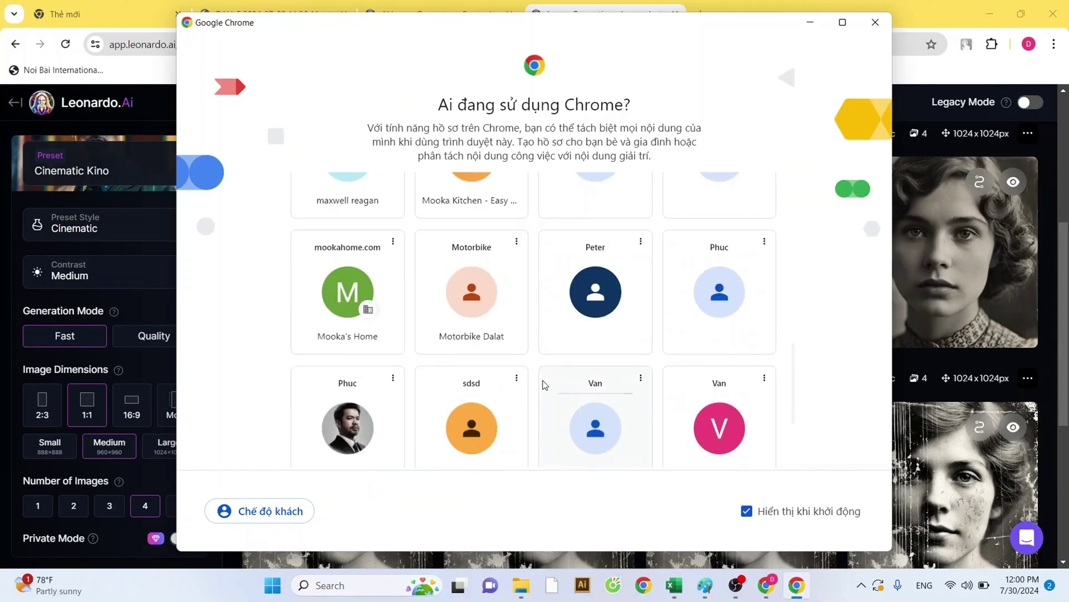
Open another profile's window, load app.leonardo.ai, and show the Image Guidance reference options.
click(351, 437)
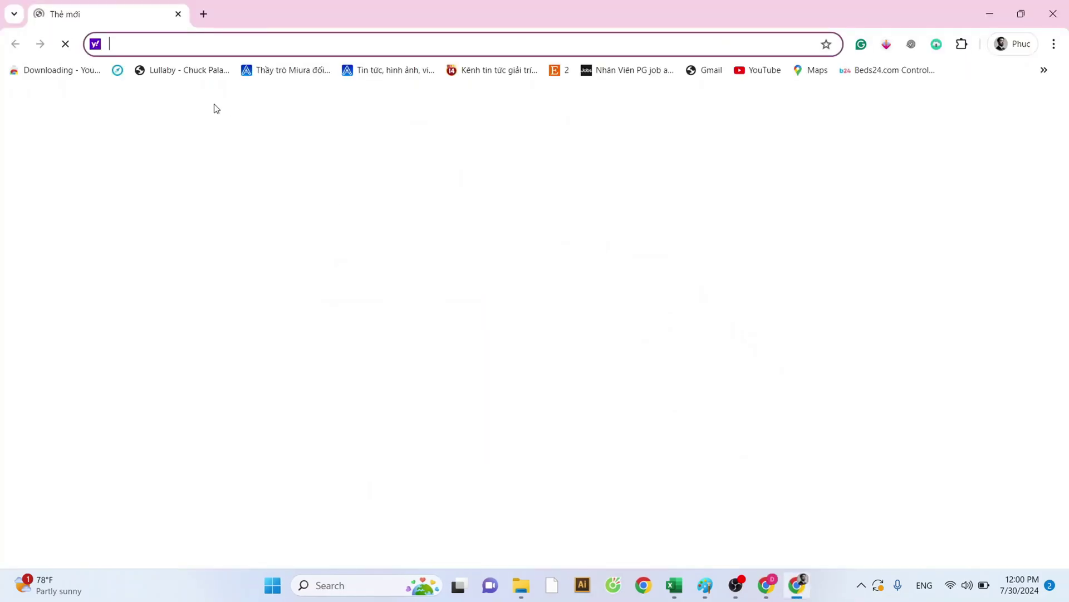
text(ap)
key(Return)
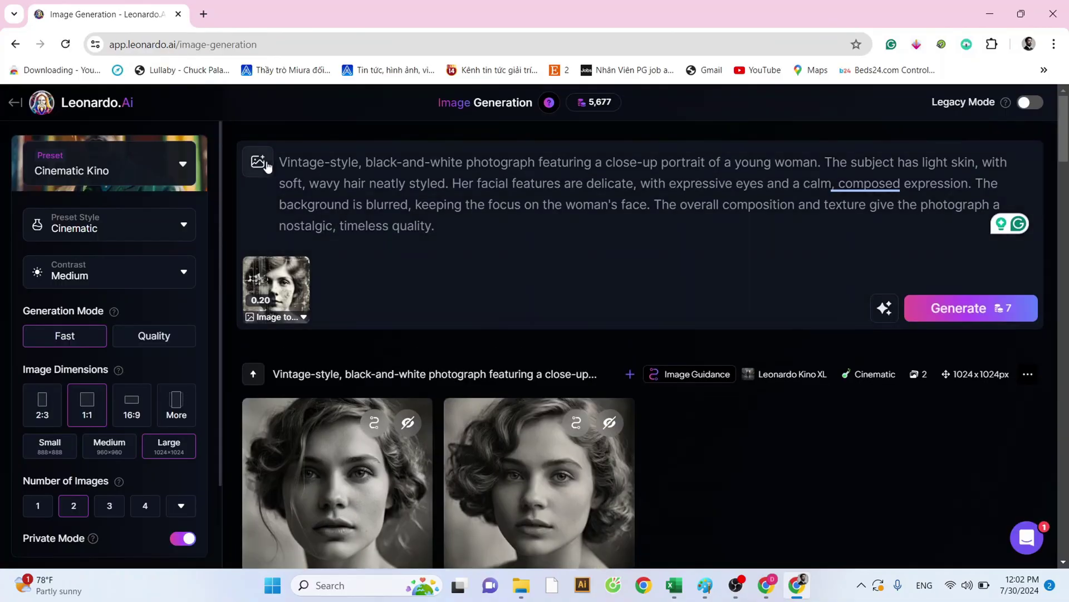
click(258, 161)
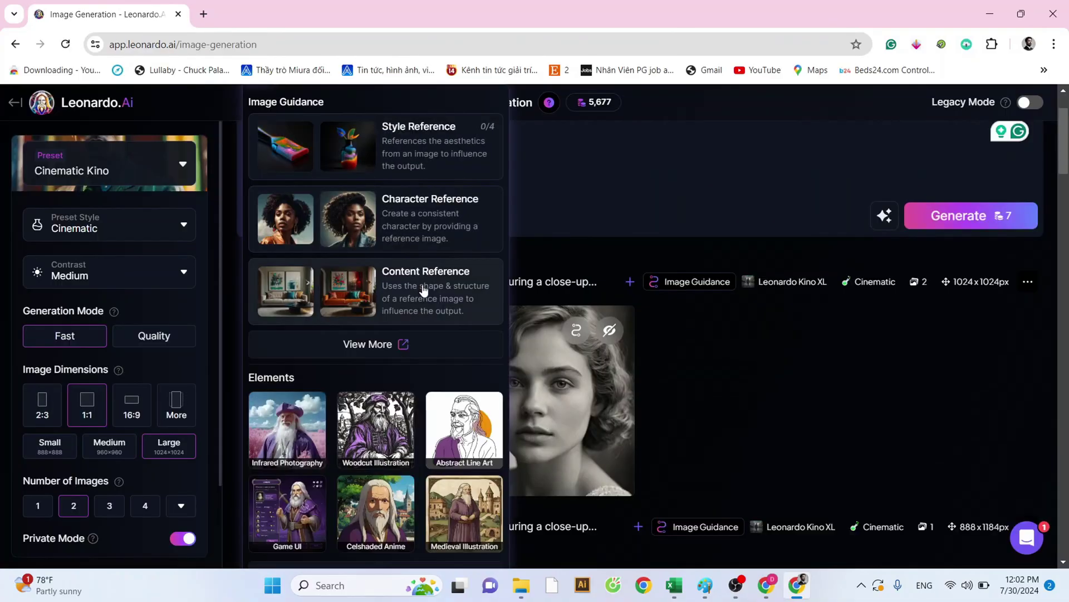
Set the damaged woman's portrait as Character Reference with High strength.
click(400, 215)
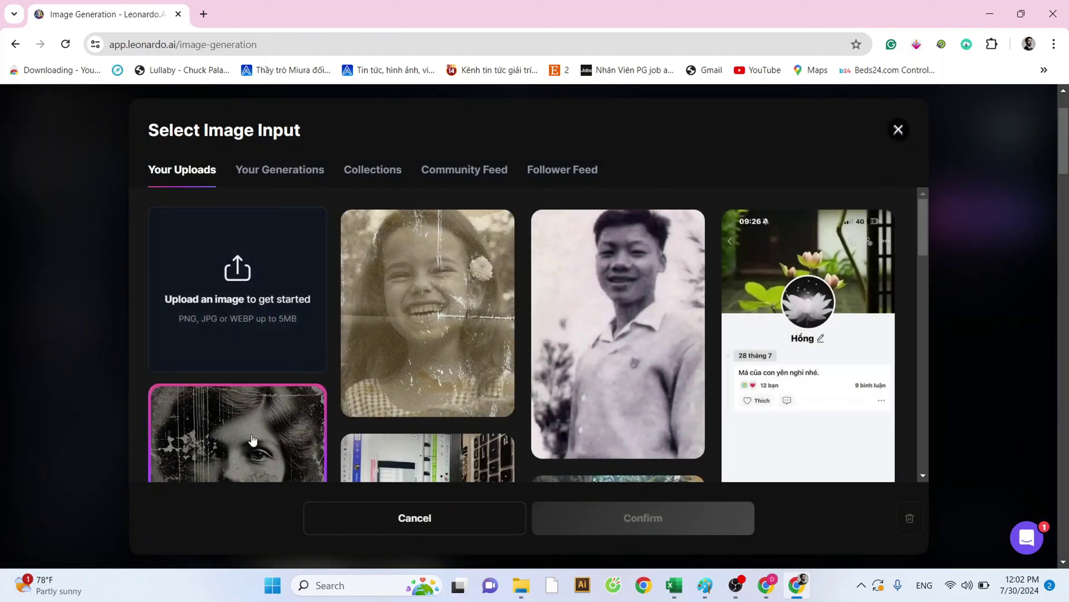
click(254, 431)
scroll(268, 413, down, 2)
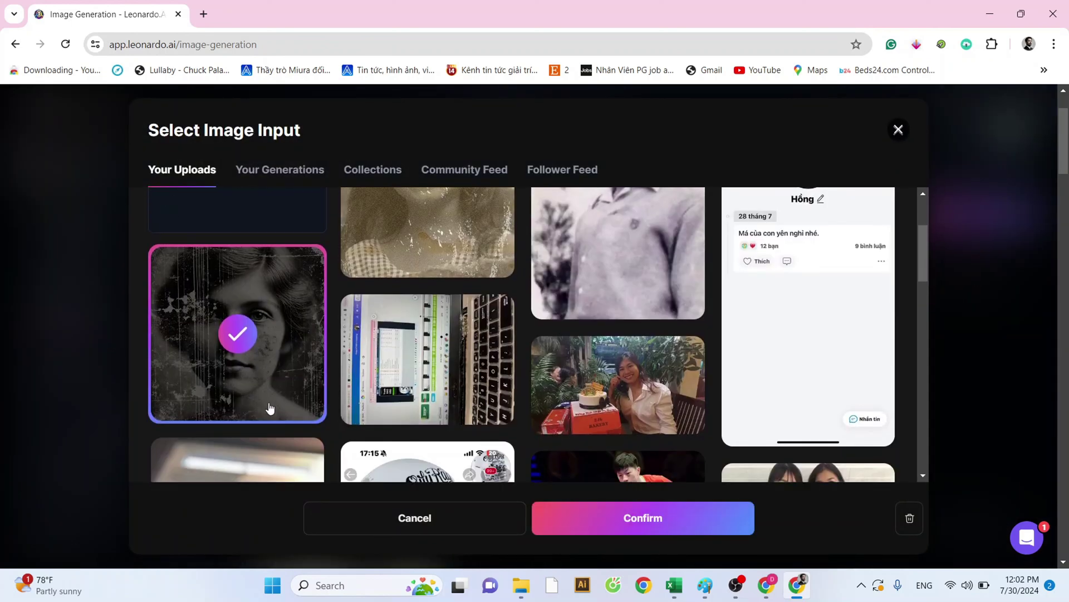
click(626, 515)
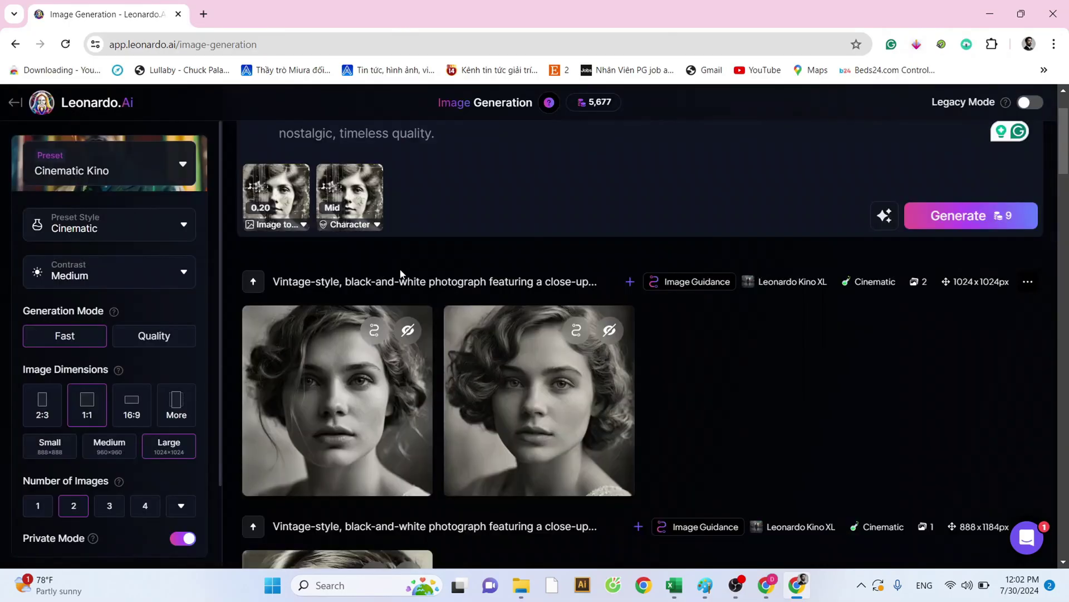
click(376, 226)
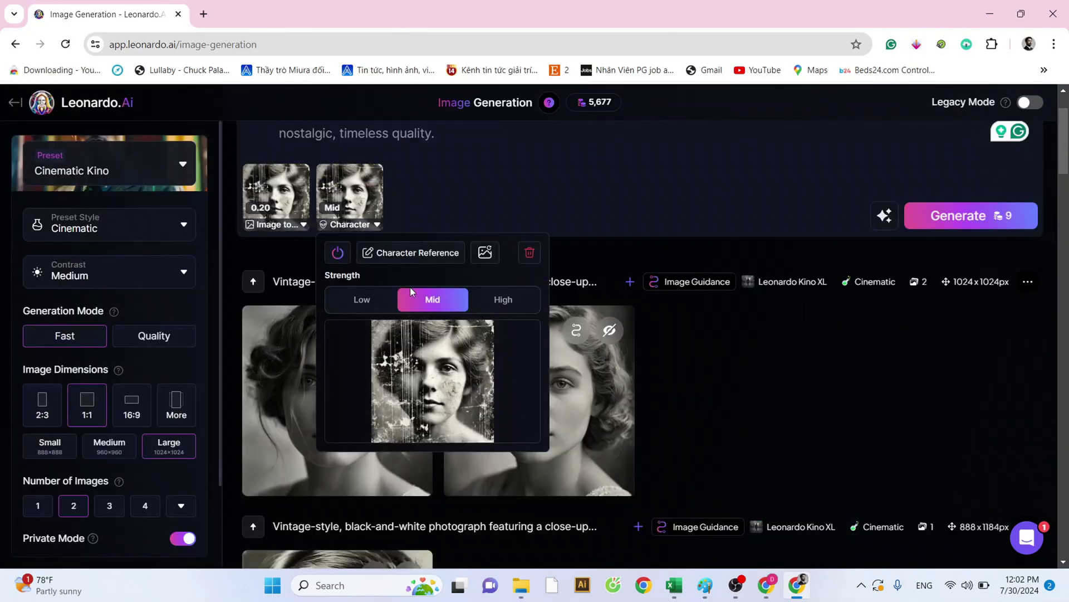
click(512, 309)
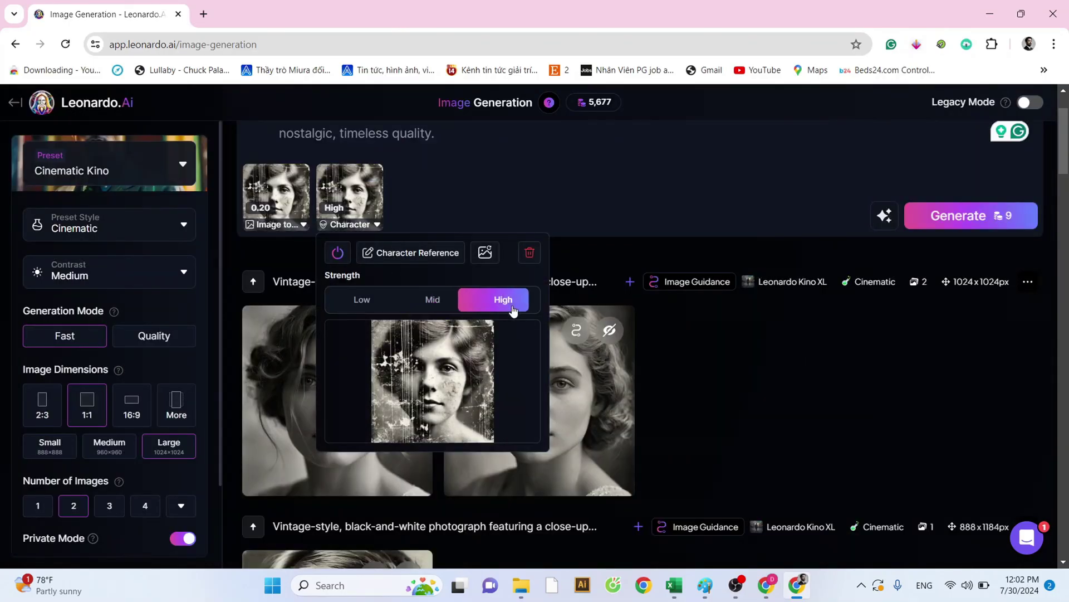
click(646, 199)
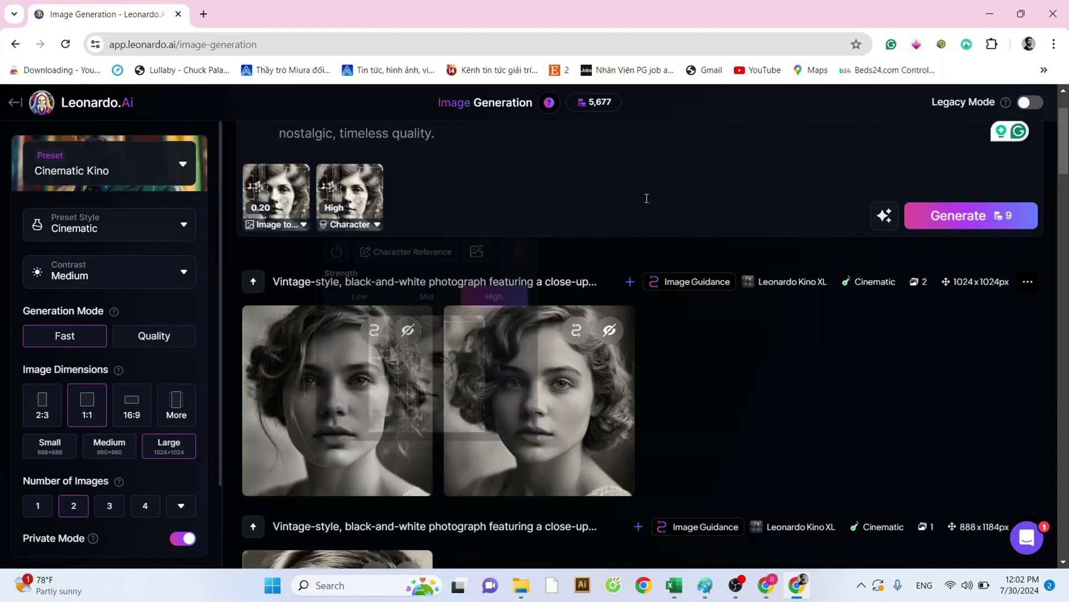
Generate a new pair of clean vintage portraits using the character reference.
click(991, 229)
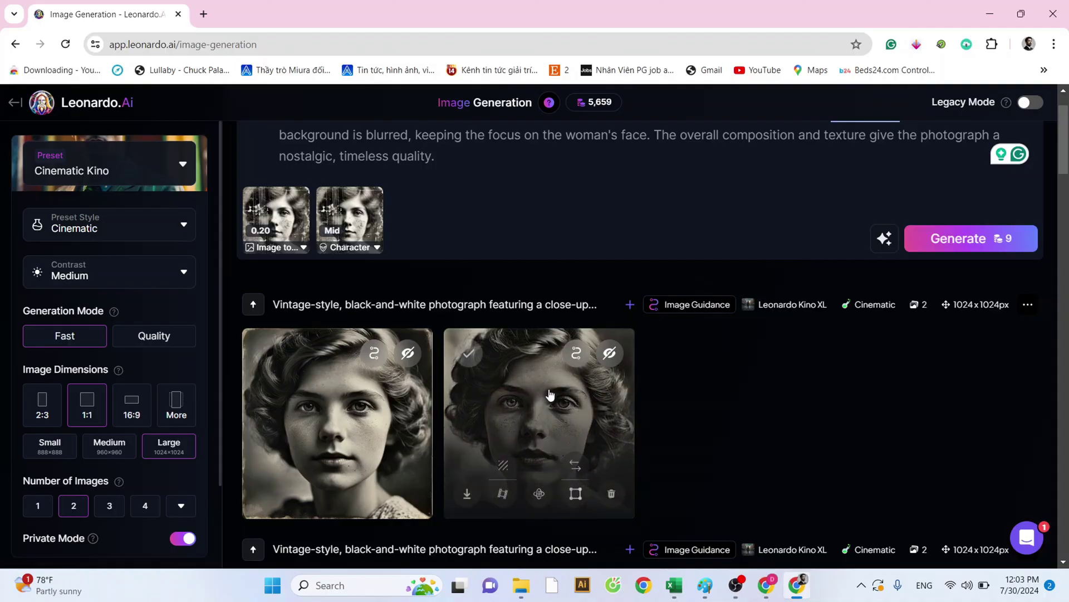
scroll(738, 369, down, 3)
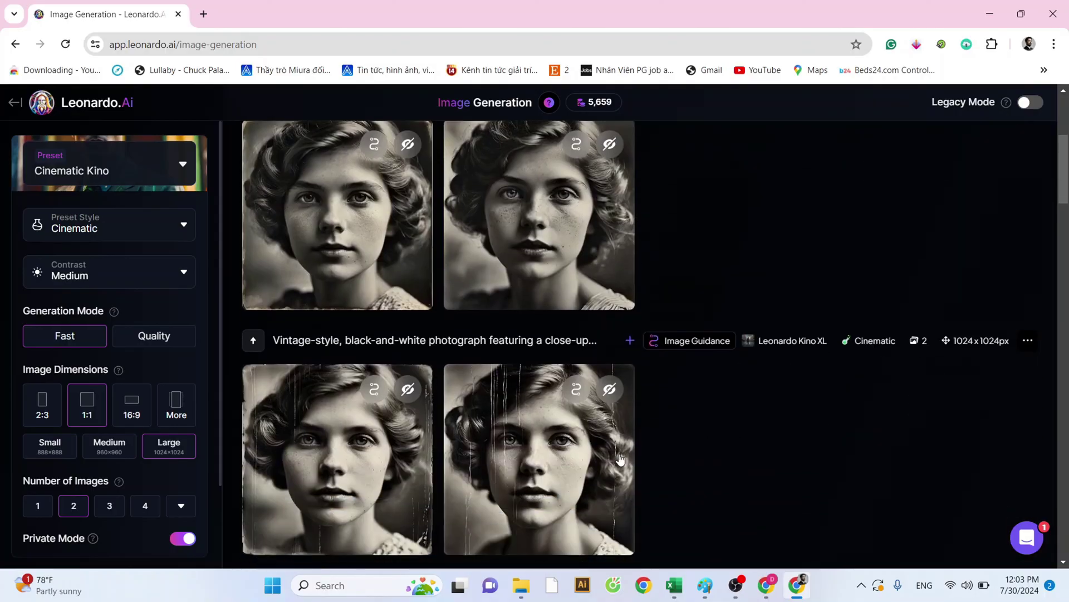
scroll(704, 423, down, 1)
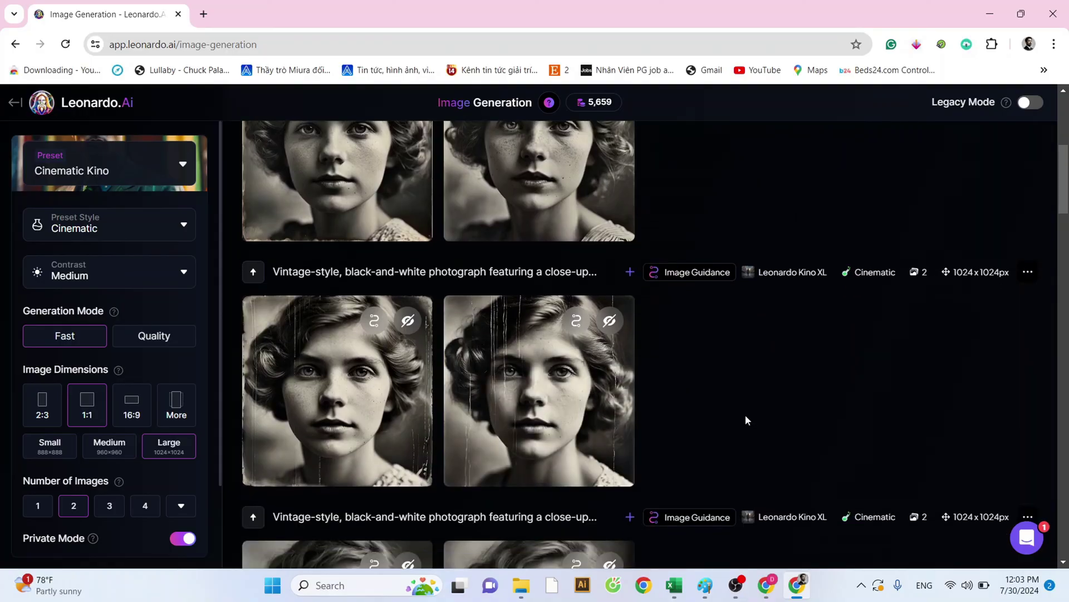